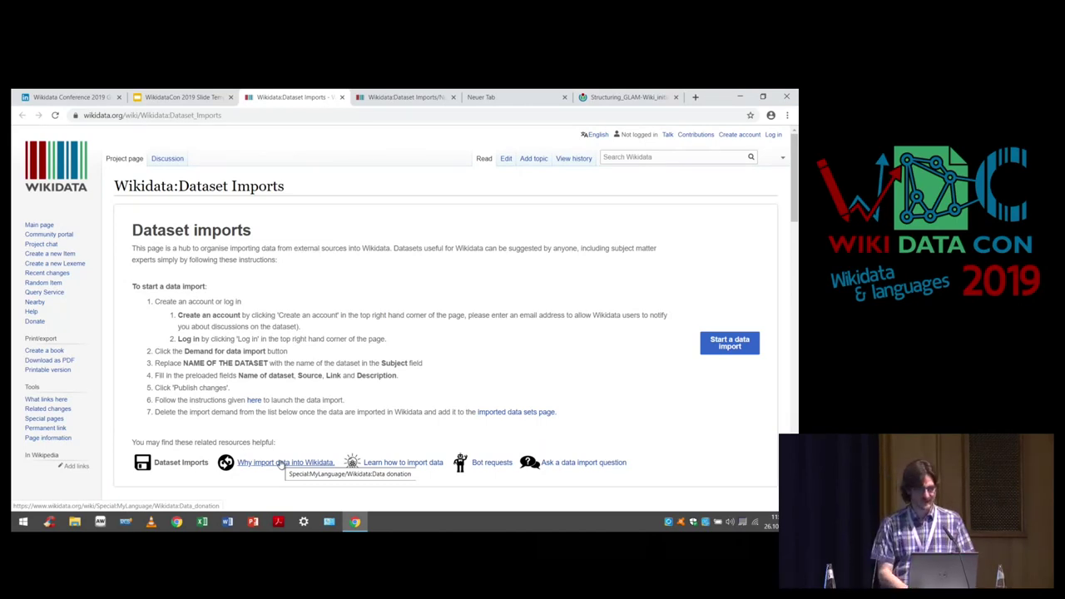
# Open the "Why import data into Wikidata" page and look through its table of contents.
pyautogui.click(305, 465)
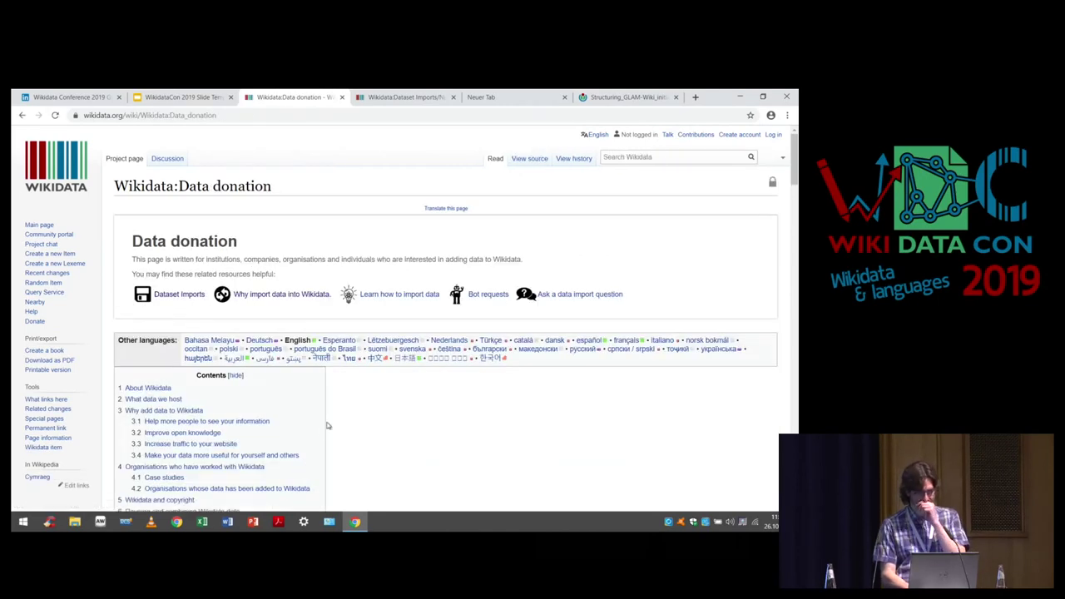
pyautogui.scroll(-3, 328, 425)
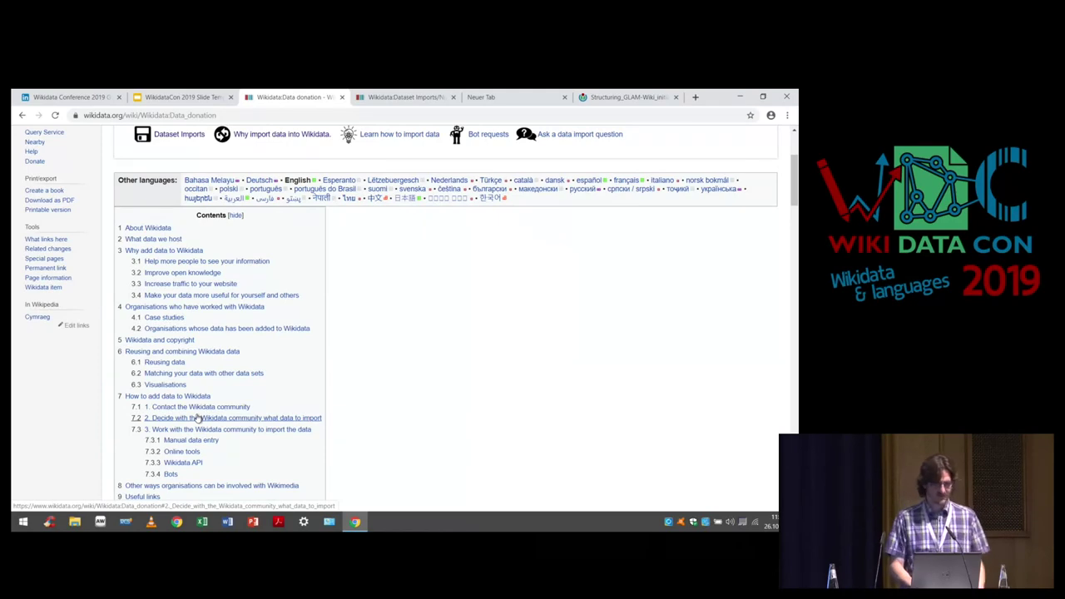
# Open the "Learn how to import data" guide and review its steps from choosing data to summarising the import.
pyautogui.click(408, 136)
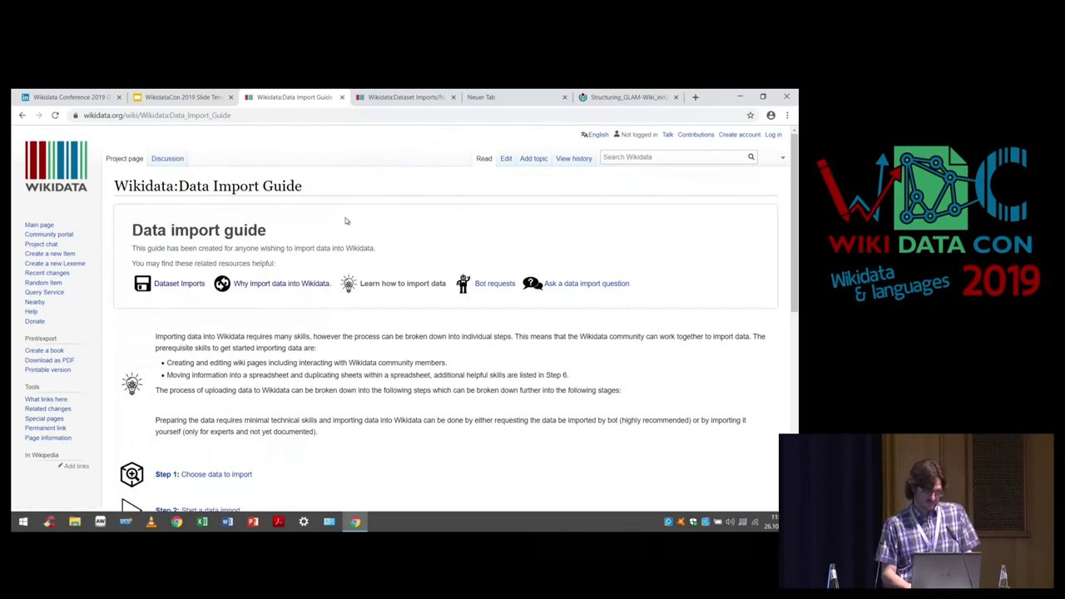
pyautogui.scroll(-5, 360, 276)
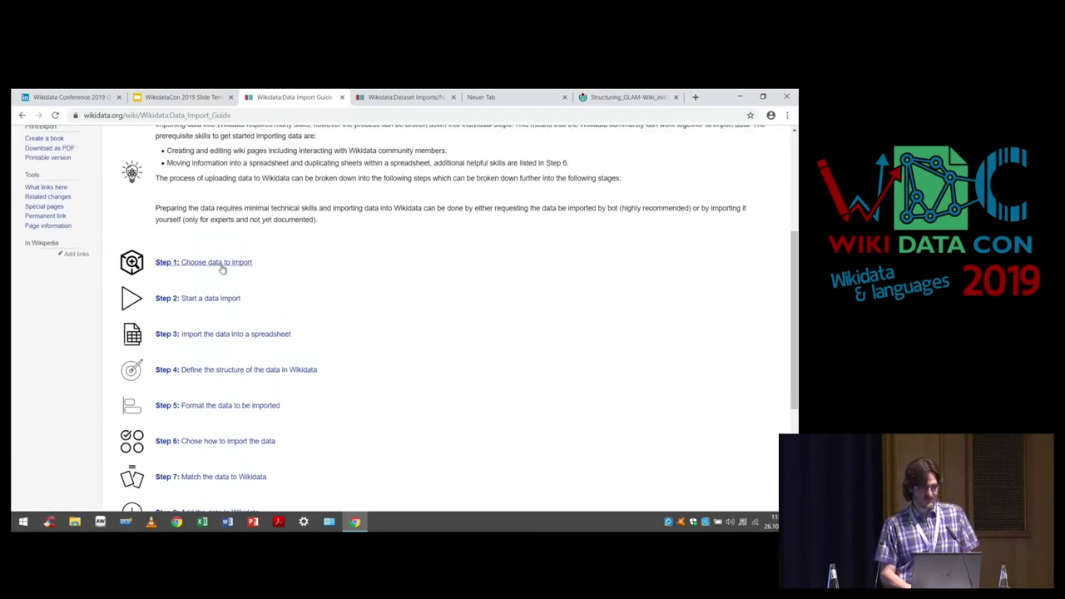
pyautogui.scroll(-5, 210, 303)
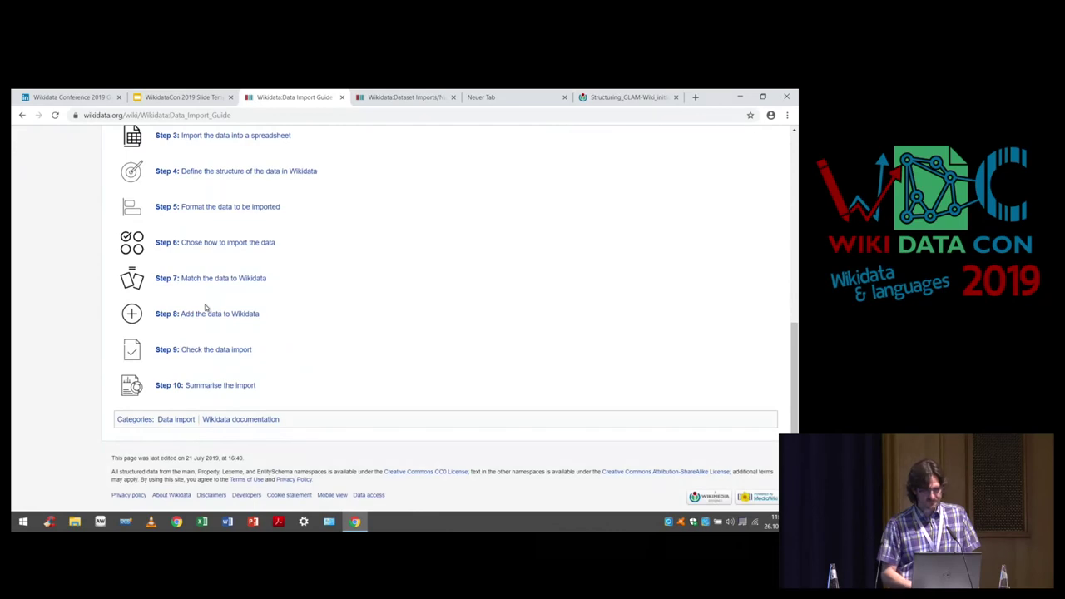
pyautogui.scroll(6, 205, 308)
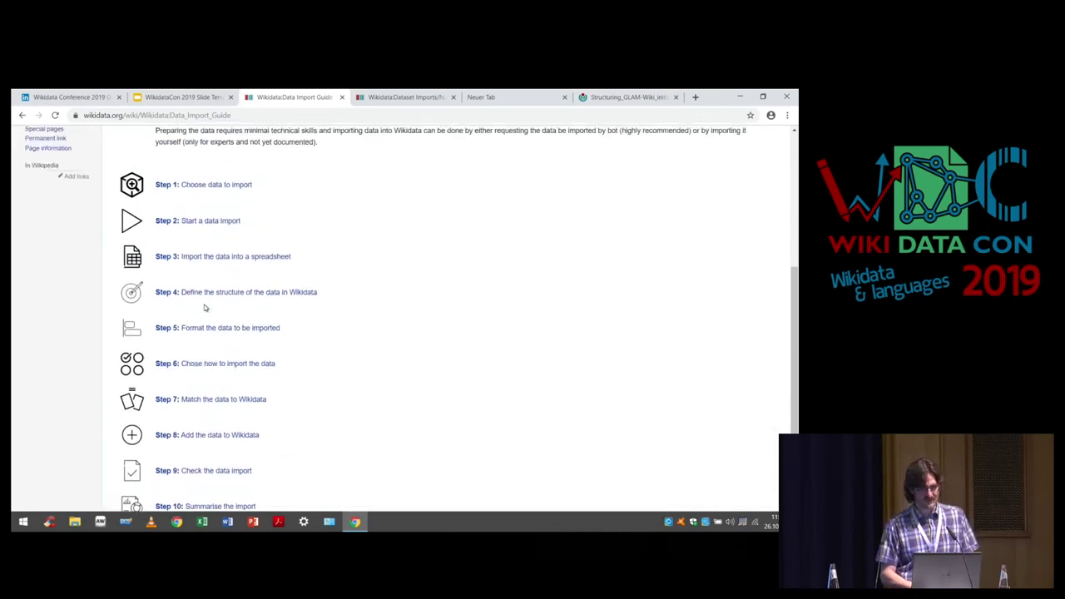
pyautogui.scroll(-4, 204, 308)
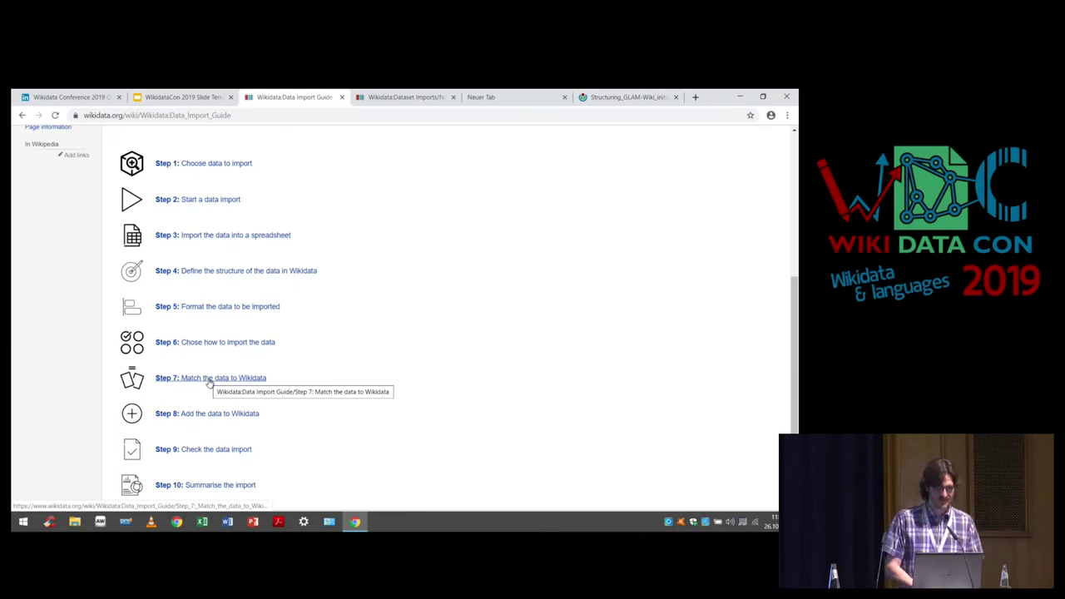
pyautogui.scroll(-2, 210, 383)
pyautogui.scroll(4, 209, 383)
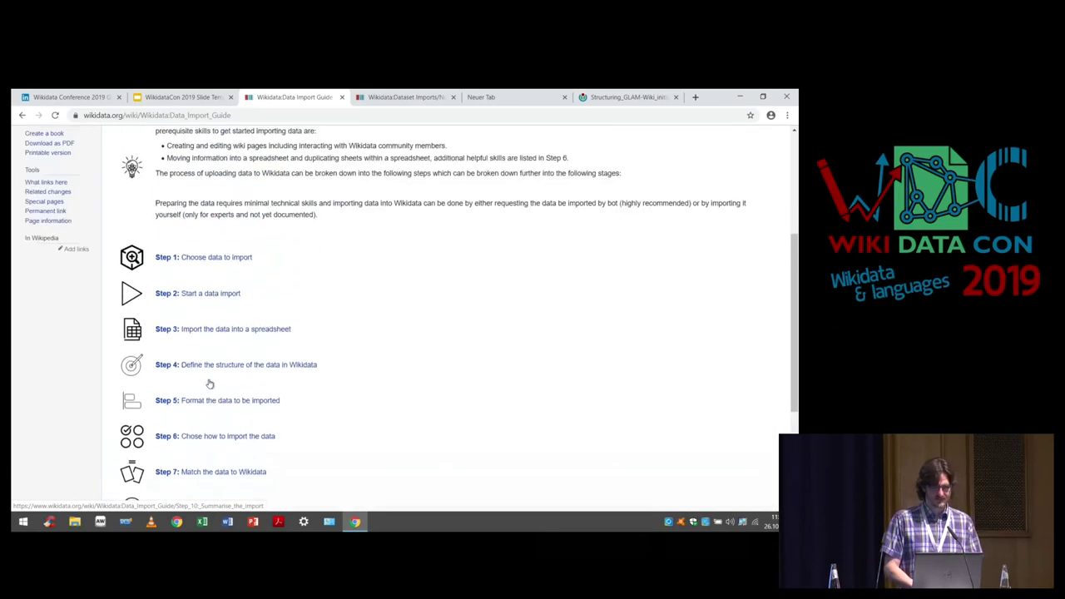
pyautogui.scroll(2, 209, 383)
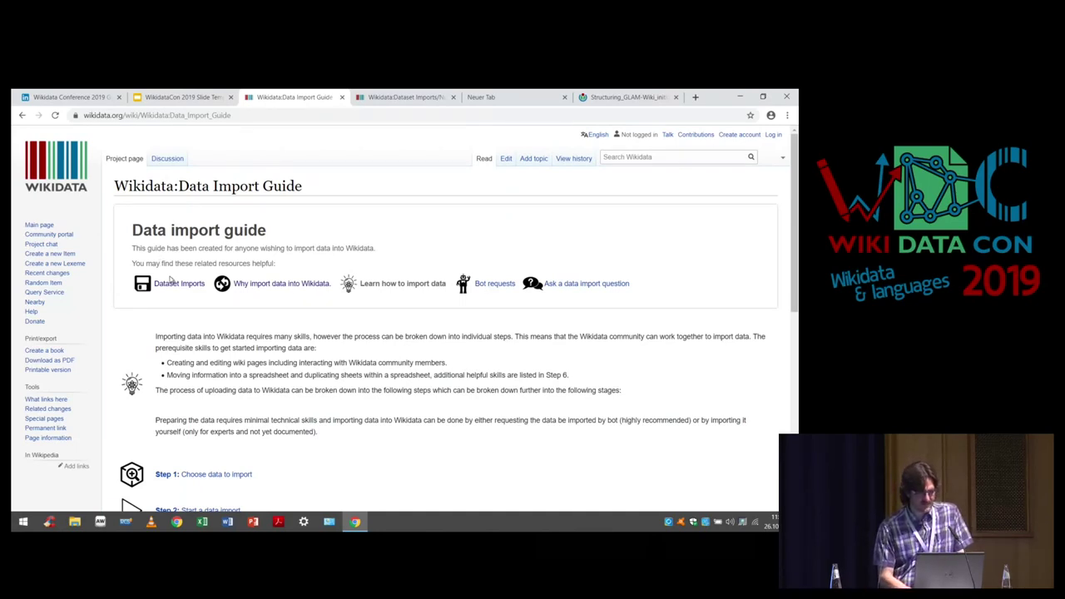
# Start a data import from the Dataset Imports page and examine the dataset name, source, link and description fields.
pyautogui.click(172, 286)
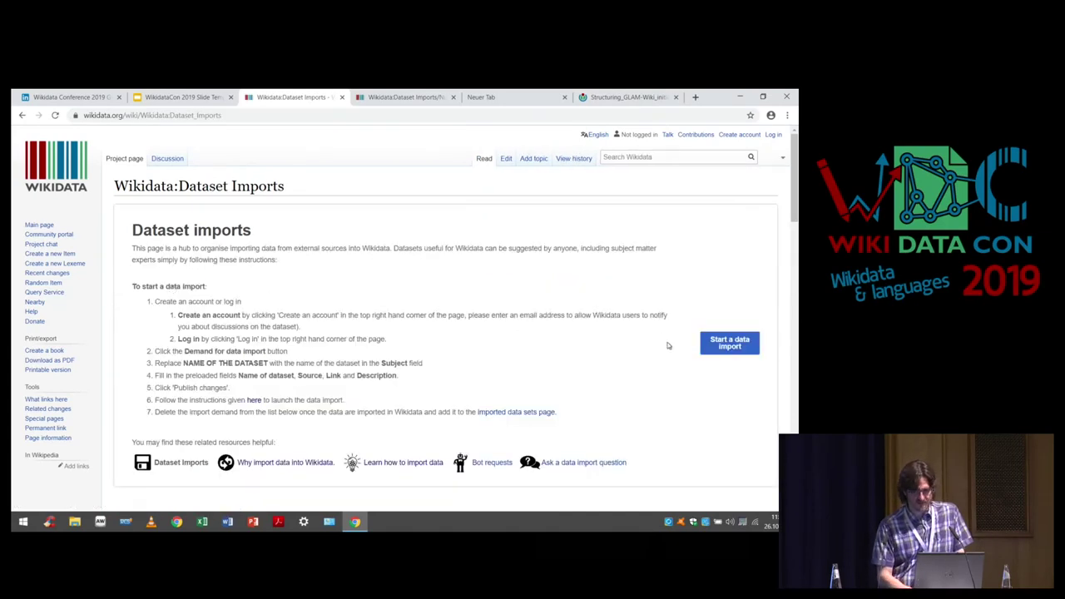
pyautogui.click(738, 349)
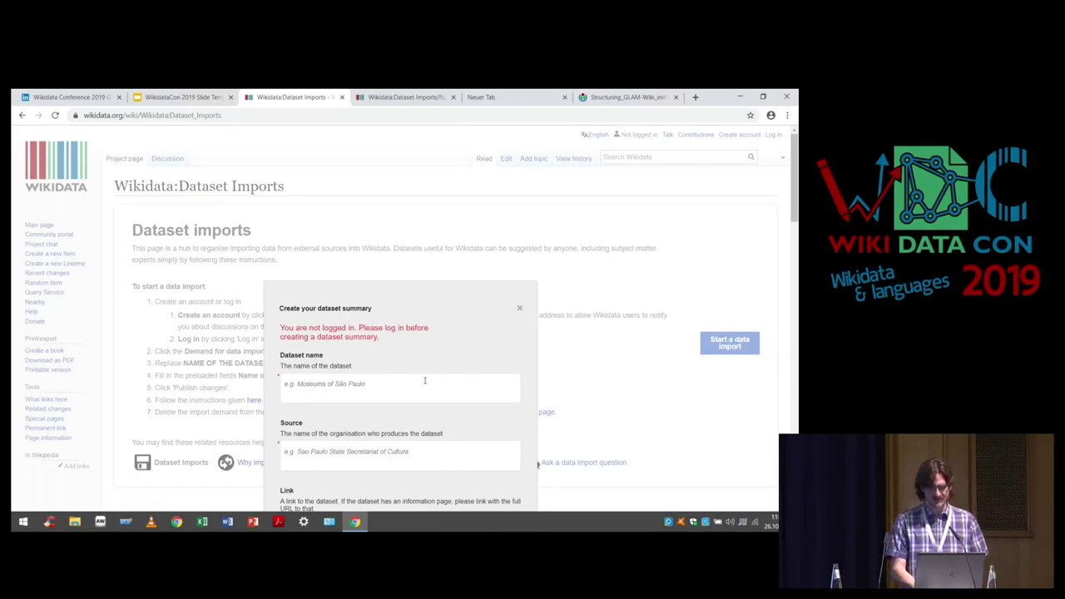
pyautogui.scroll(-4, 424, 380)
pyautogui.scroll(2, 424, 380)
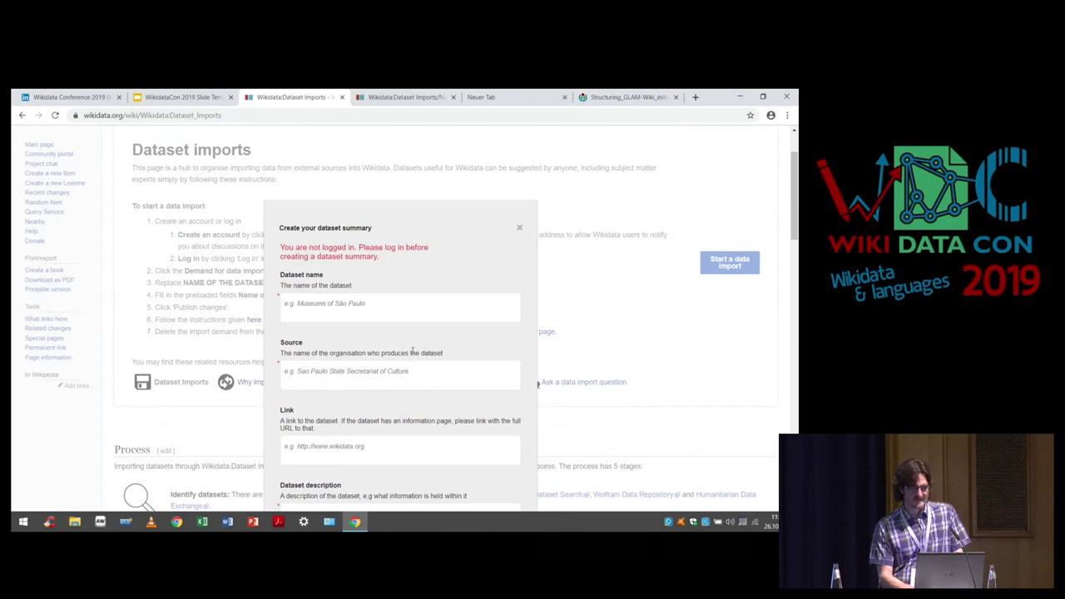
pyautogui.click(364, 303)
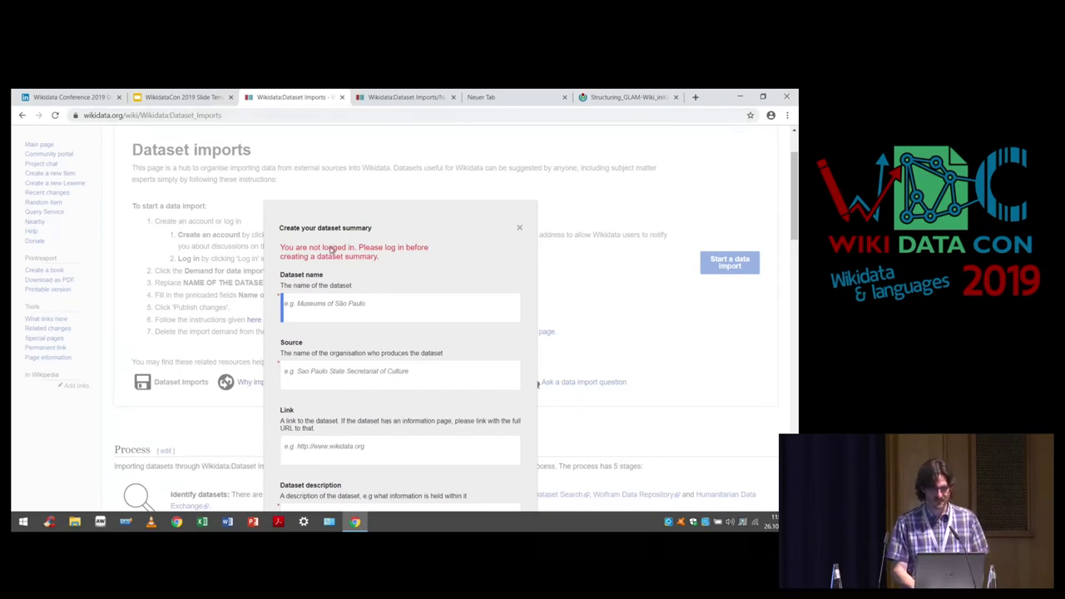
pyautogui.click(324, 373)
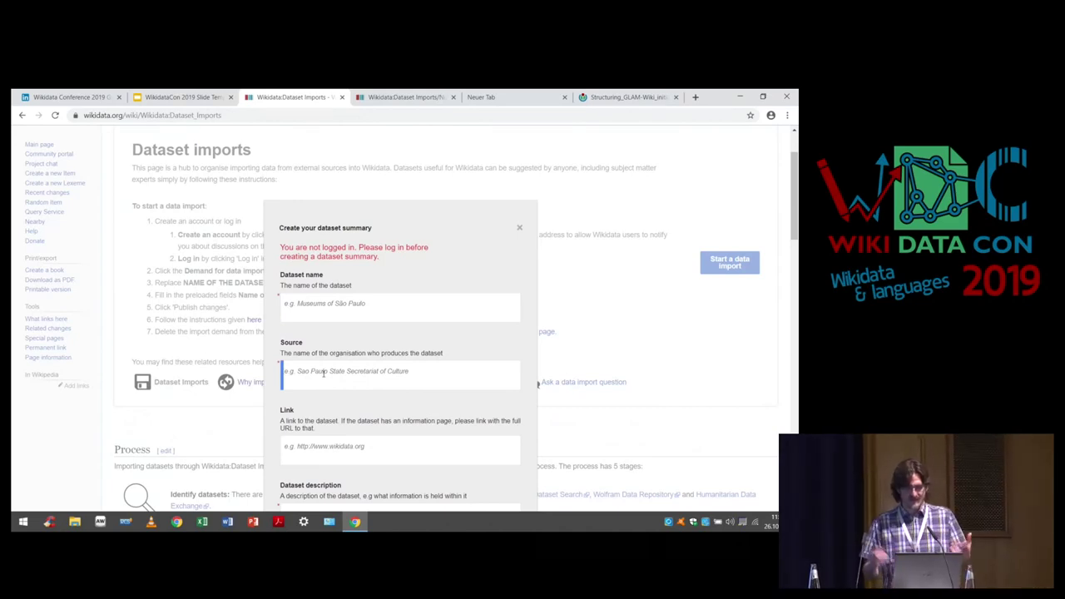
pyautogui.scroll(-2, 324, 374)
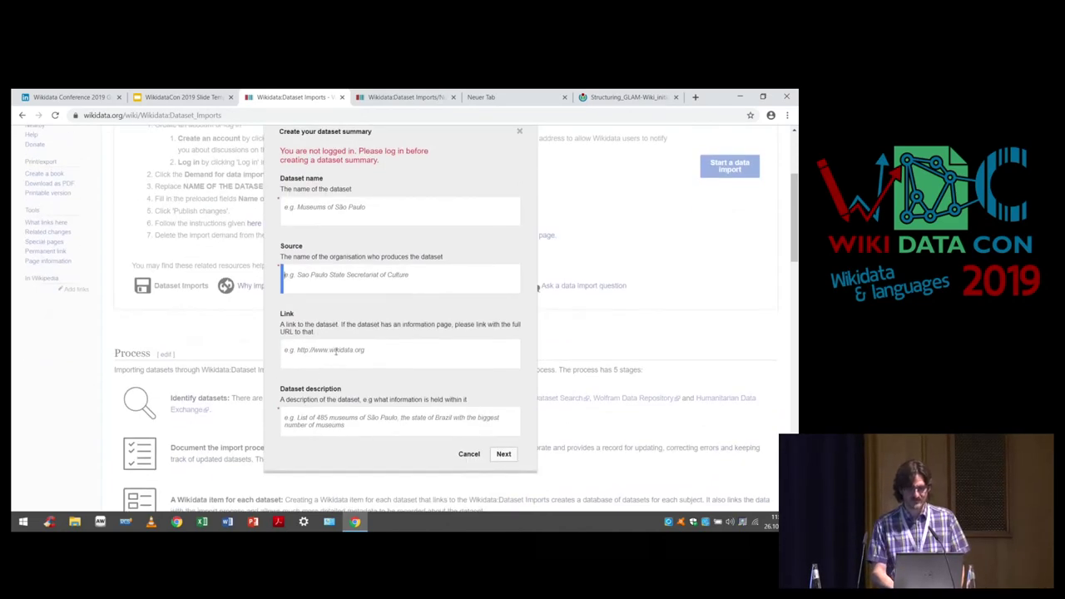
pyautogui.click(333, 351)
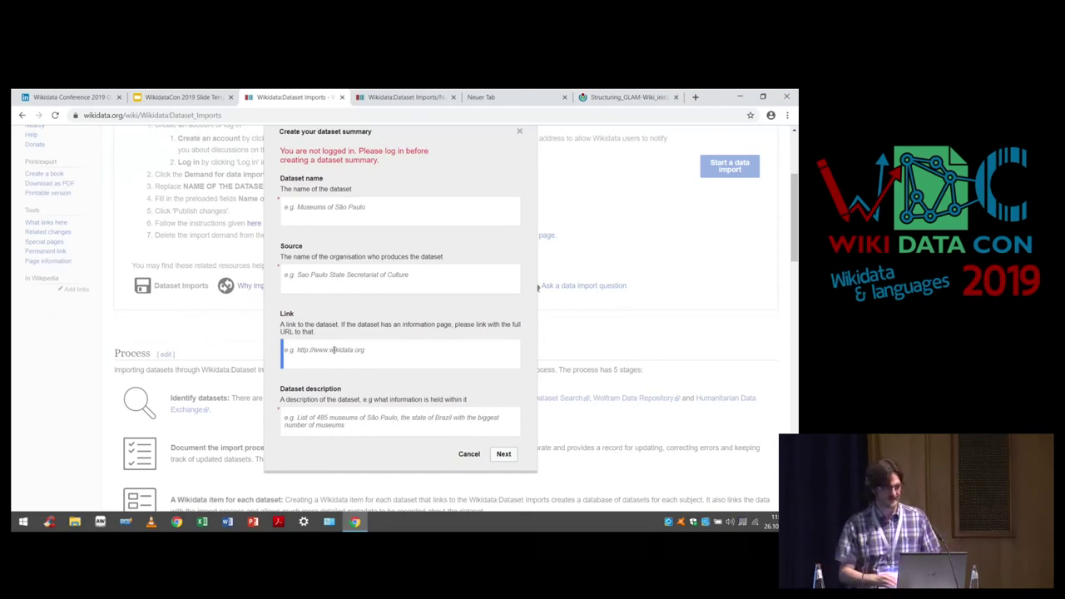
pyautogui.scroll(-2, 348, 381)
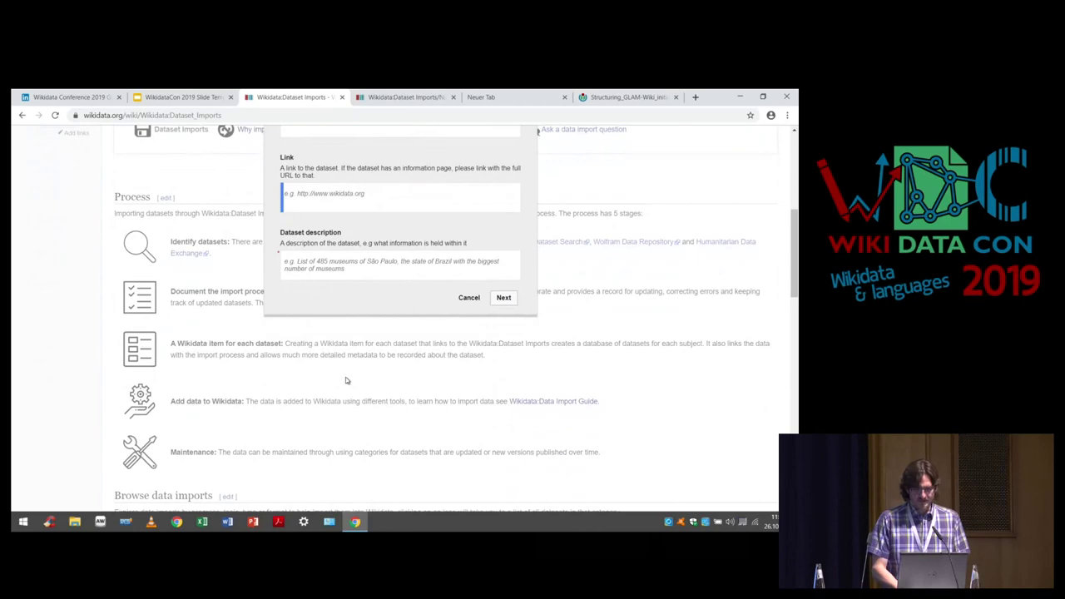
# Advance to the second part of the dataset summary form and view the available dataset formats, leaving the format unset.
pyautogui.click(506, 299)
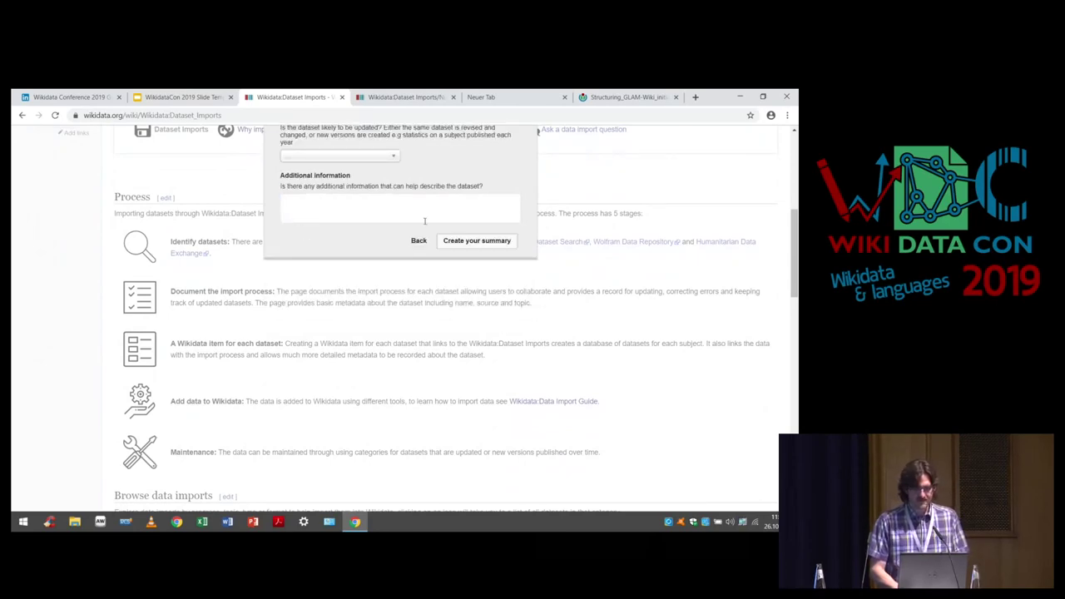
pyautogui.scroll(3, 424, 221)
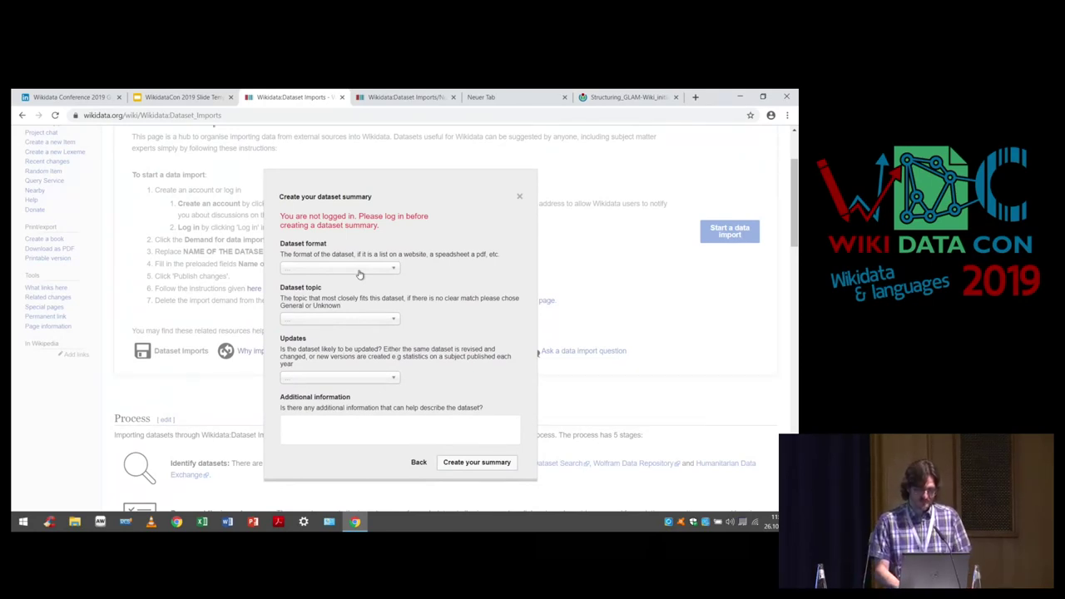
pyautogui.click(359, 268)
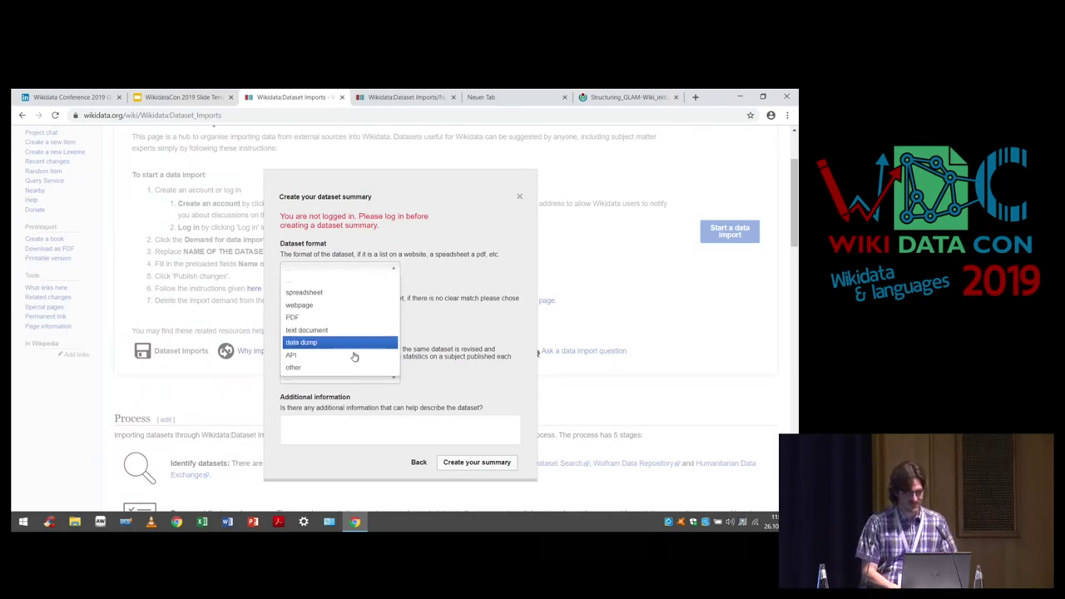
pyautogui.click(477, 325)
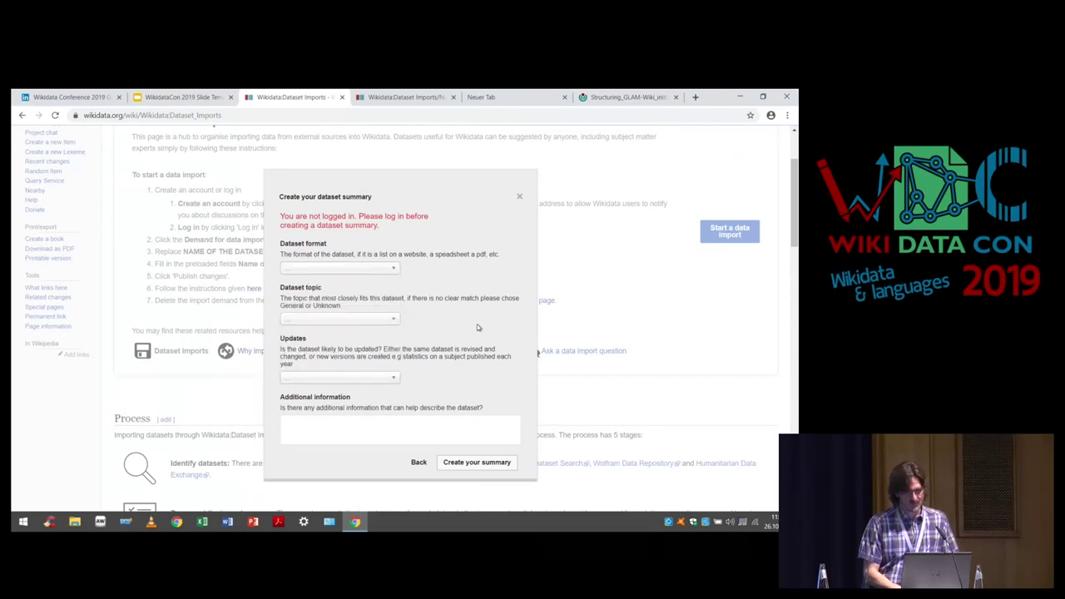
# Look through the full list of dataset topics, from archives to unknown, without choosing one.
pyautogui.click(365, 324)
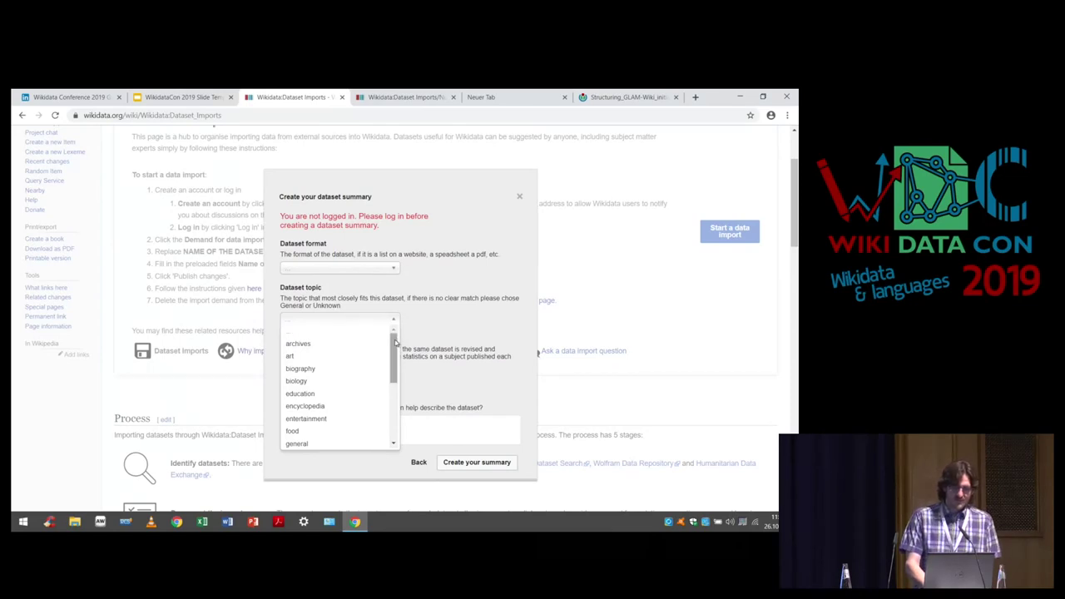
pyautogui.moveTo(396, 343); pyautogui.dragTo(401, 416)
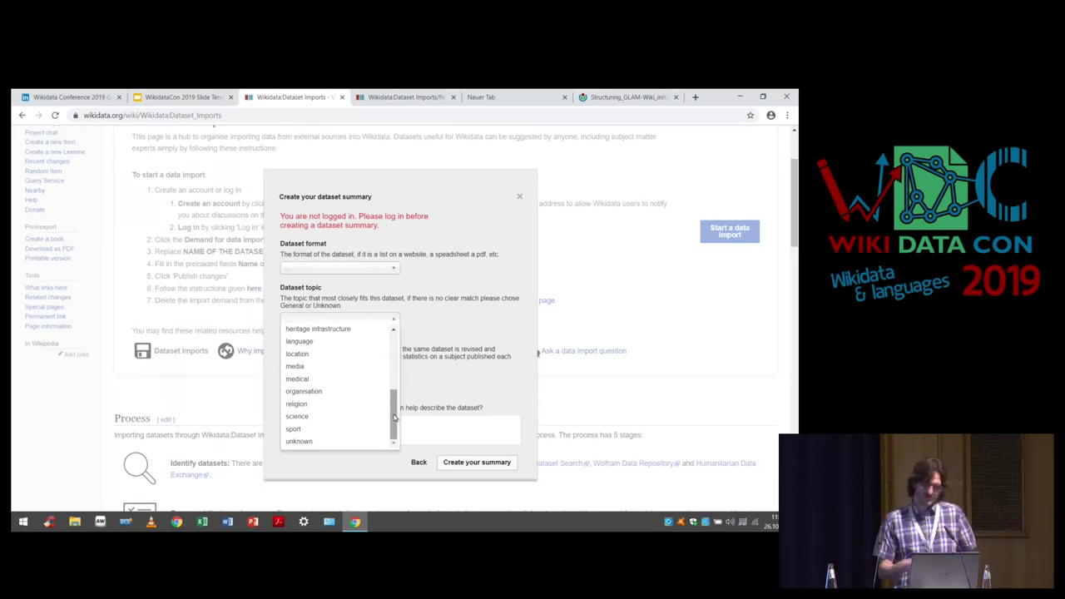
pyautogui.click(481, 324)
# View the choices for dataset updates without choosing one, and go back to the first part of the form.
pyautogui.scroll(-3, 412, 331)
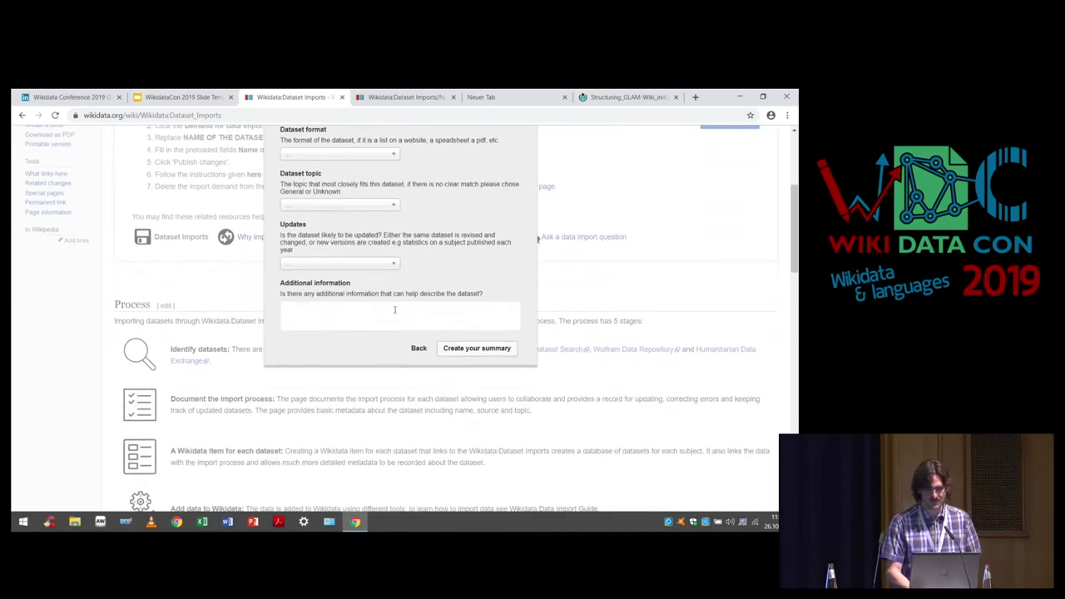
pyautogui.click(385, 265)
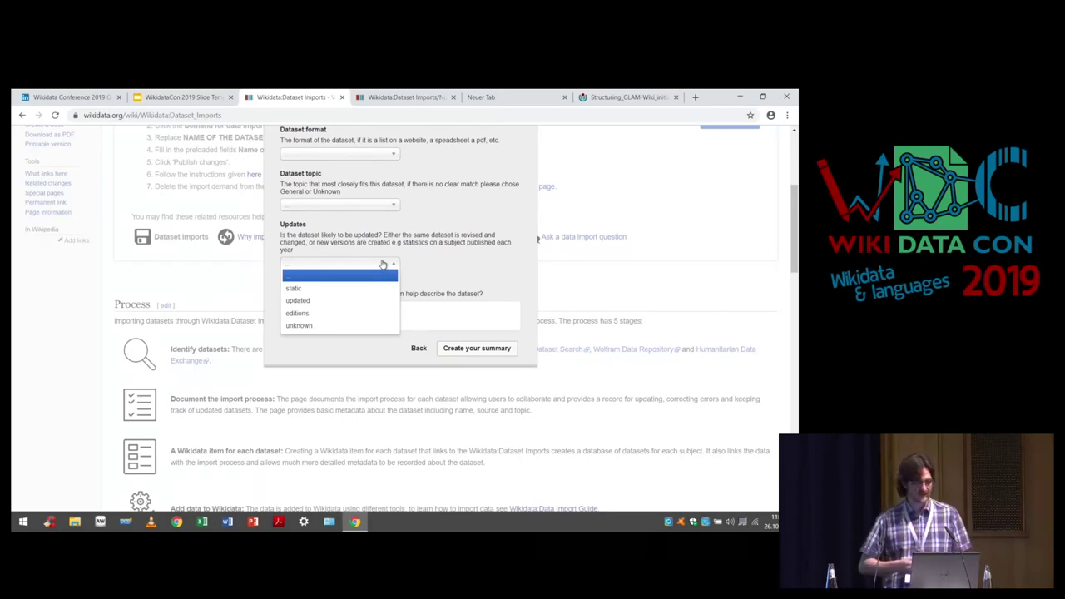
pyautogui.click(436, 264)
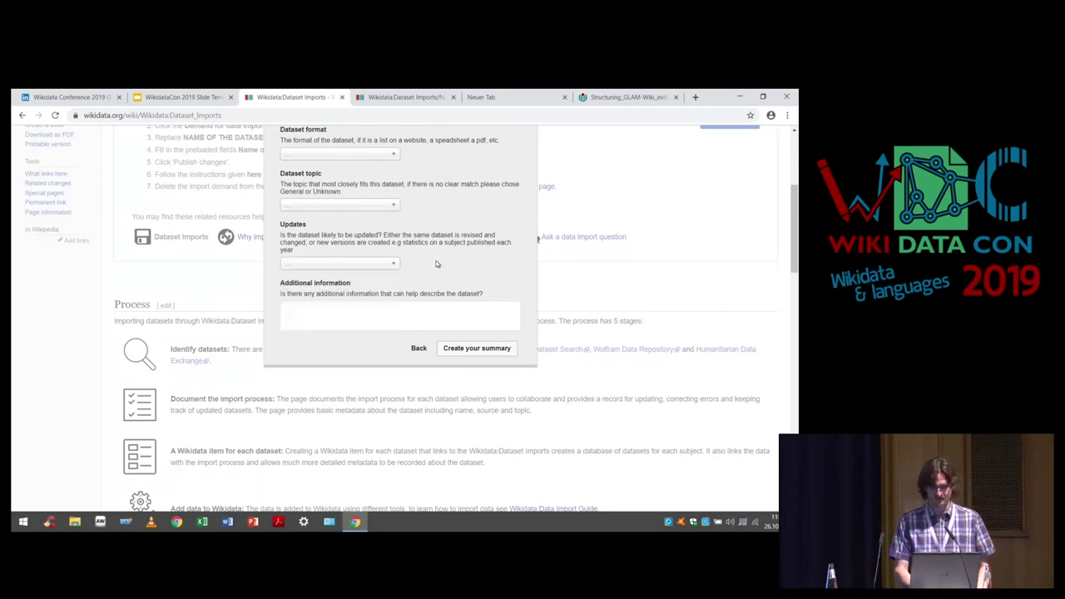
pyautogui.click(419, 350)
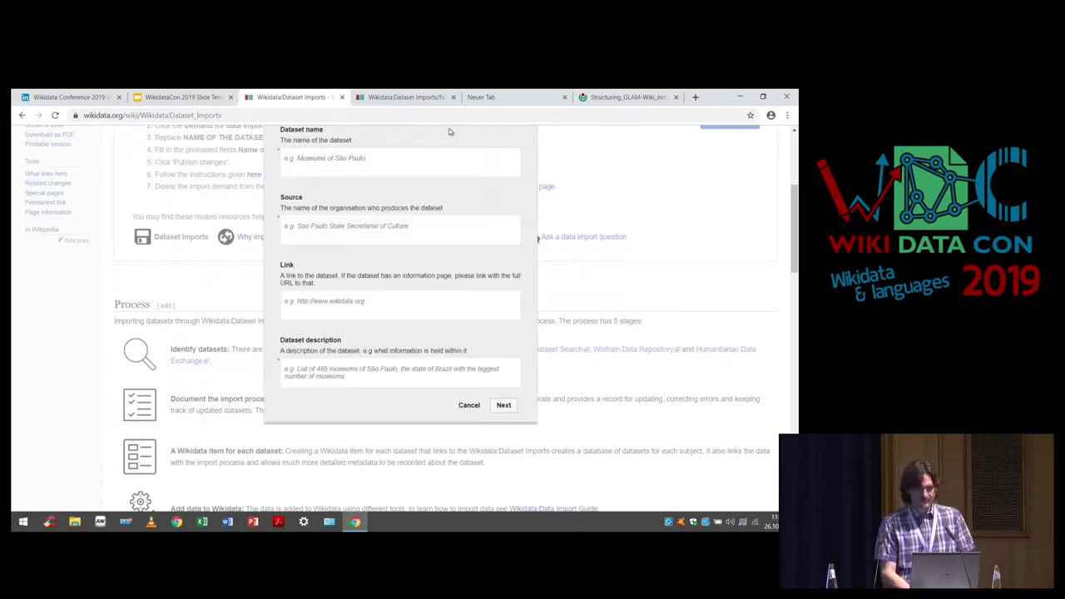
# Switch to the out-of-school children dataset import page and review its guidelines, overview, progress of import and edit history.
pyautogui.click(421, 97)
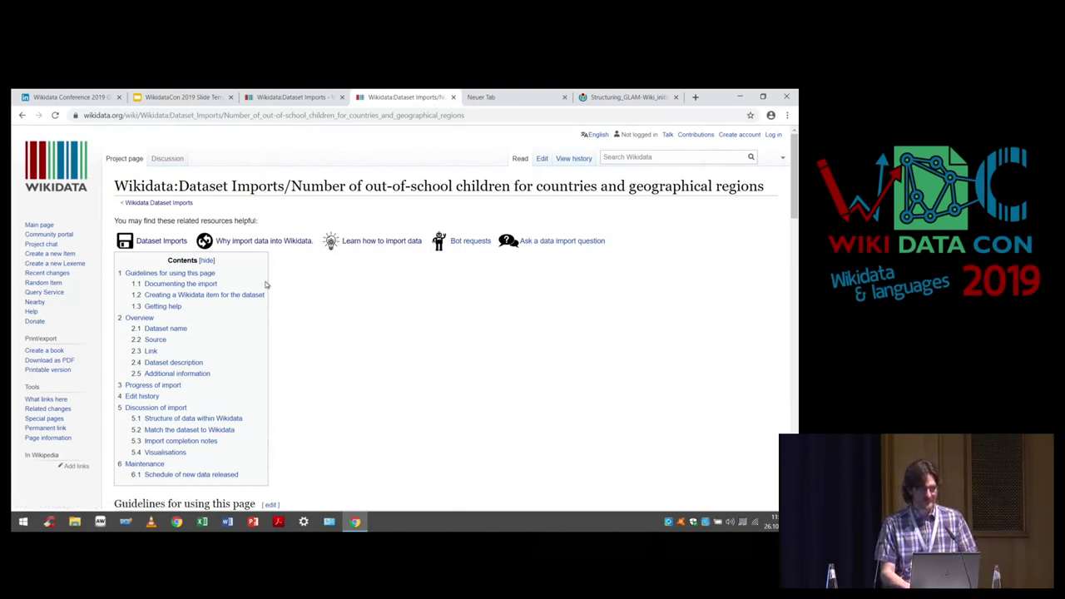
pyautogui.scroll(-2, 266, 281)
pyautogui.press('F5')
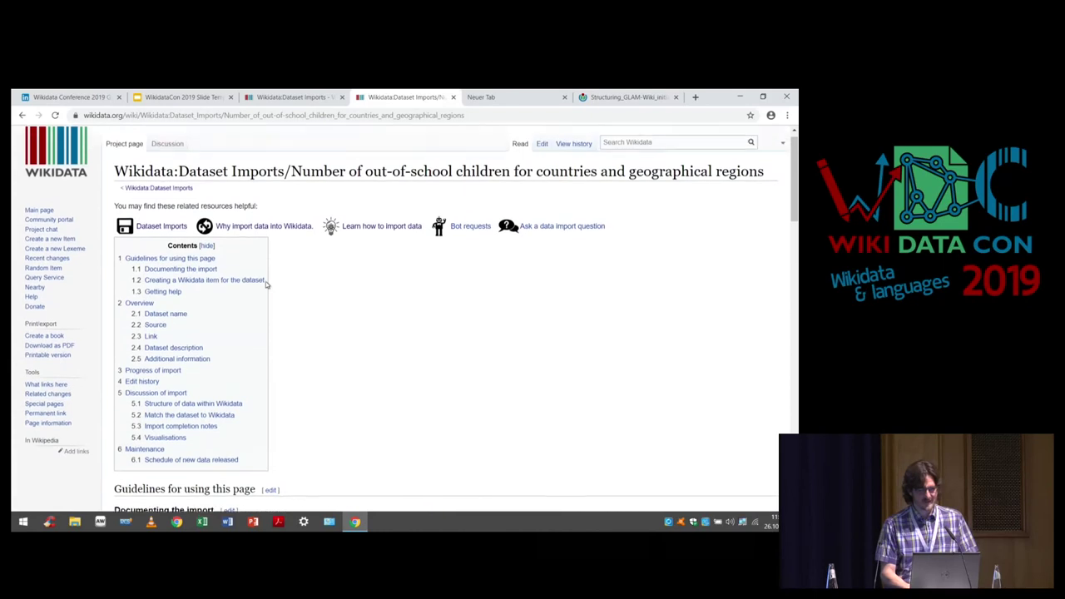
pyautogui.scroll(-4, 266, 281)
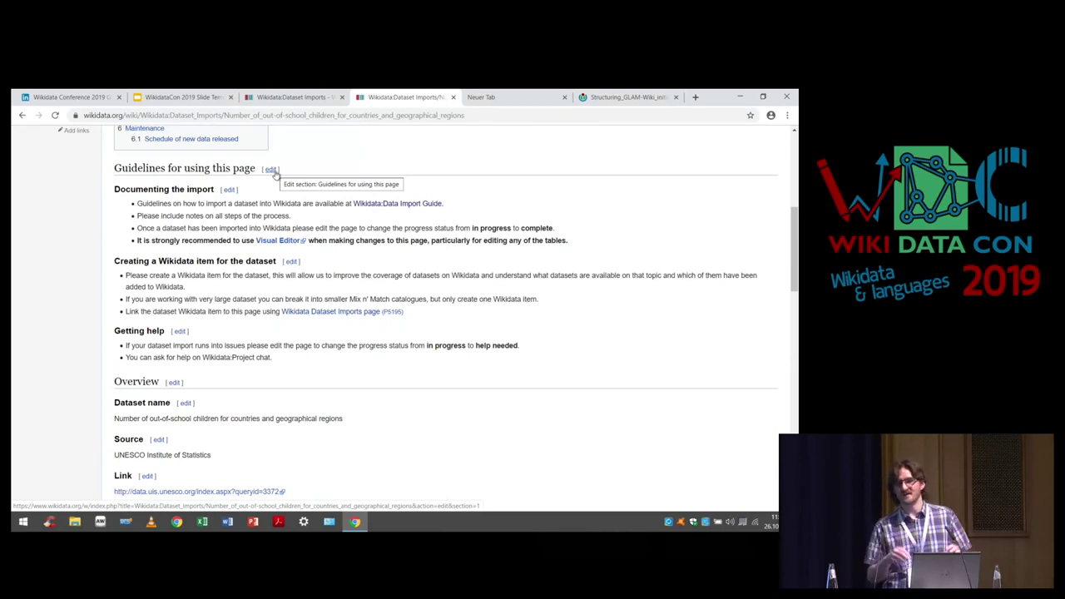
pyautogui.scroll(-3, 275, 179)
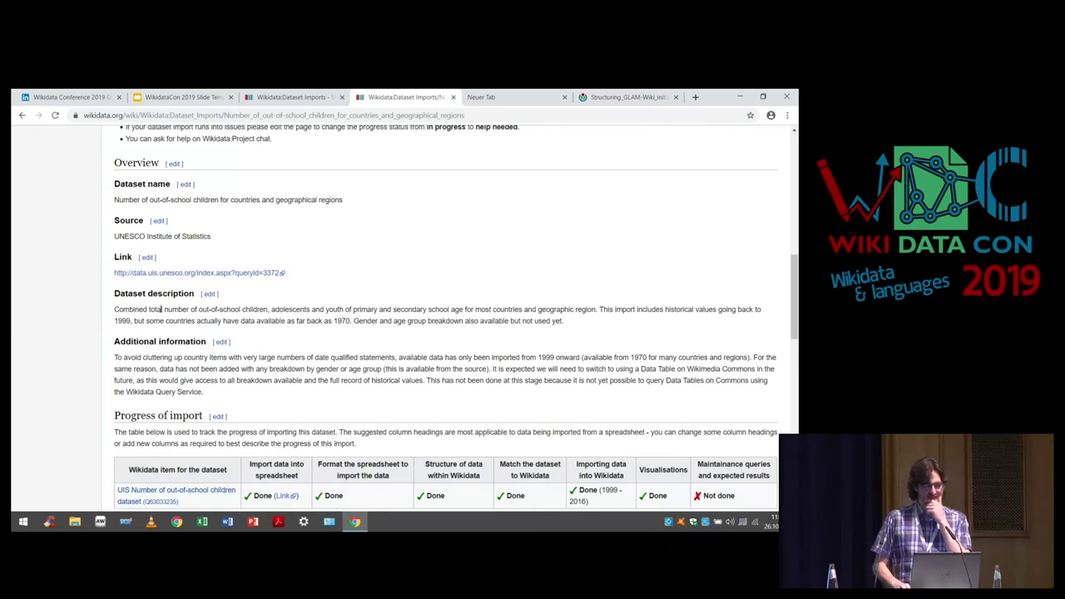
pyautogui.scroll(-2, 161, 310)
pyautogui.scroll(2, 162, 310)
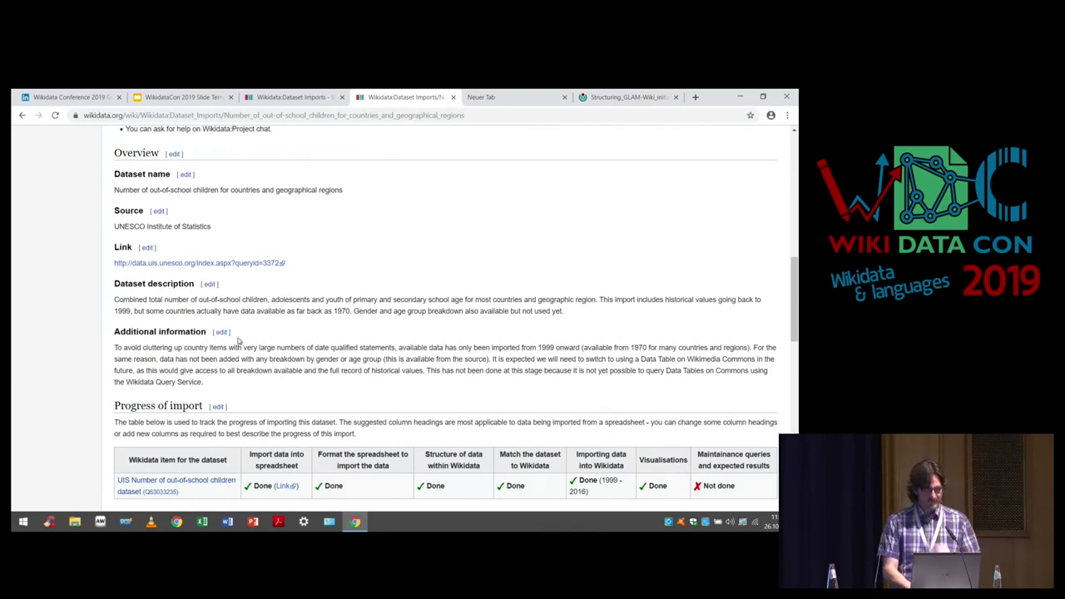
pyautogui.scroll(-3, 239, 339)
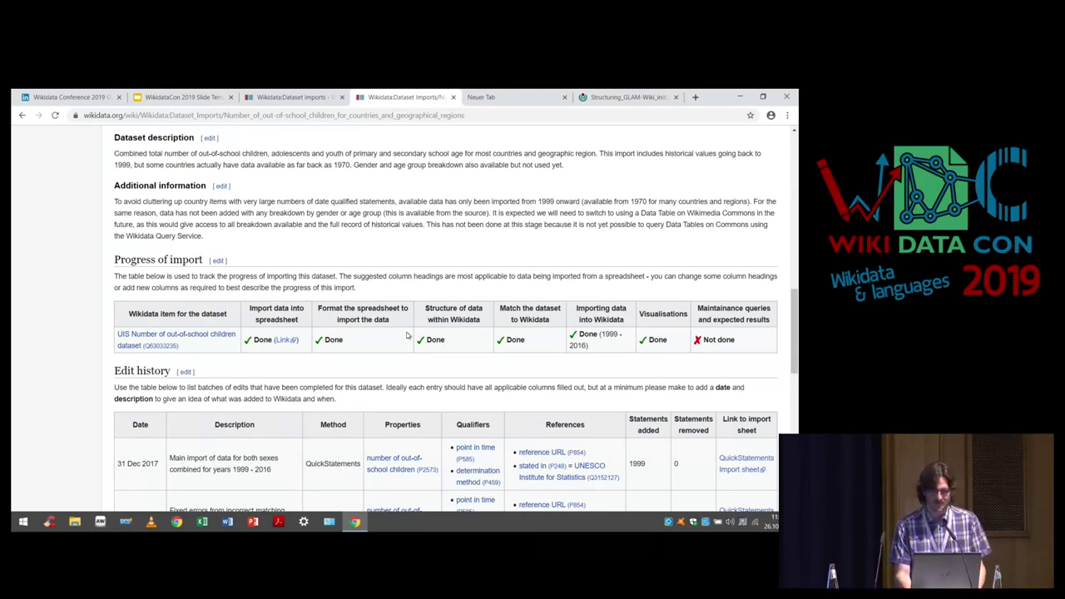
# Open the "Progress of import" section for editing in the visual editor.
pyautogui.click(217, 261)
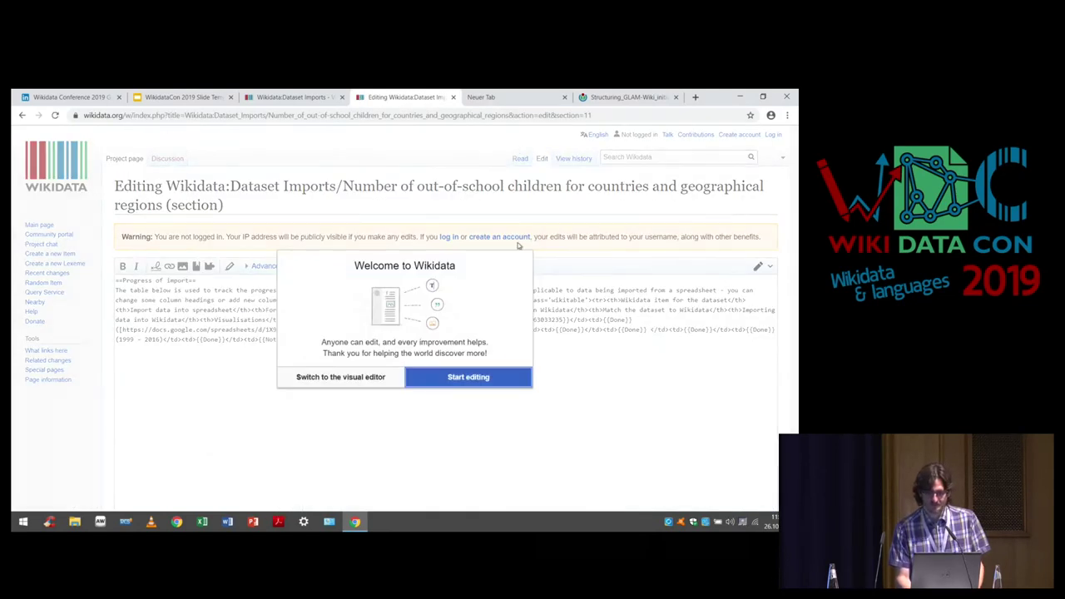
pyautogui.click(347, 376)
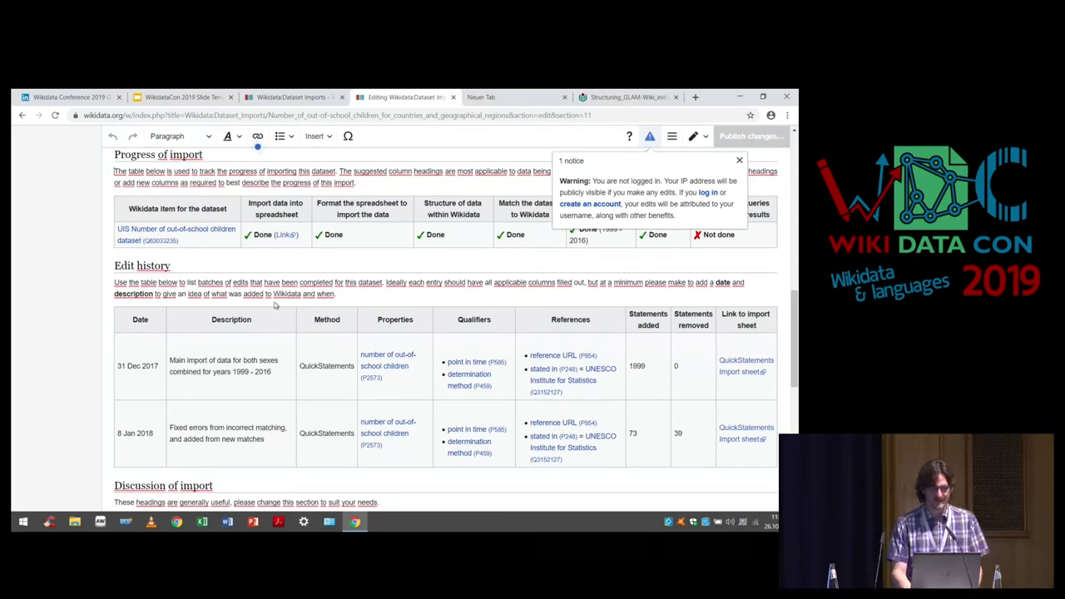
# Open the "Format the spreadsheet to import the data" status cell in the progress table for editing.
pyautogui.click(350, 238)
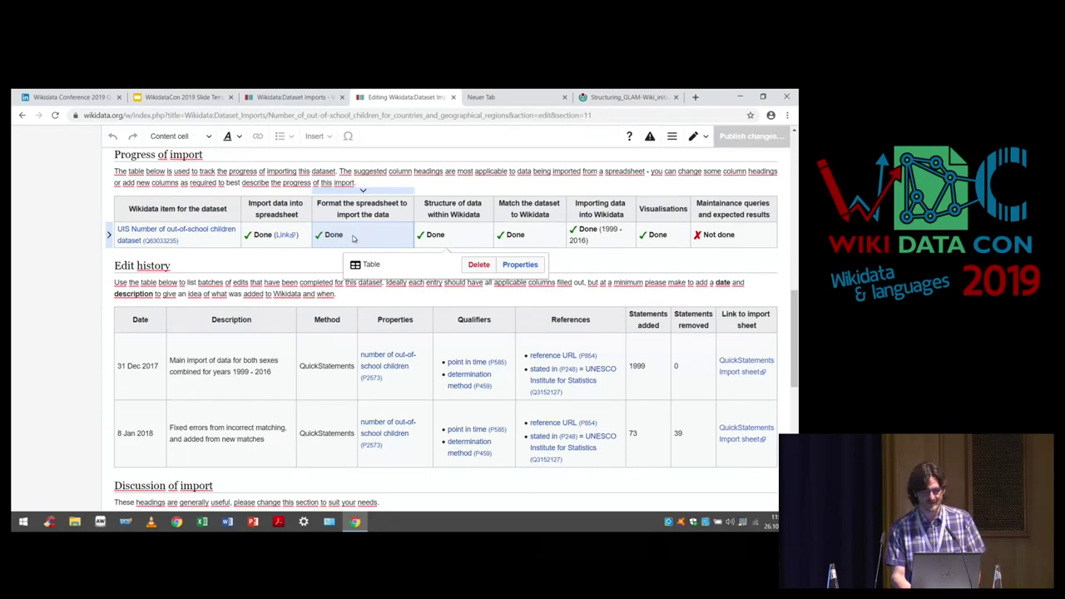
pyautogui.doubleClick(352, 235)
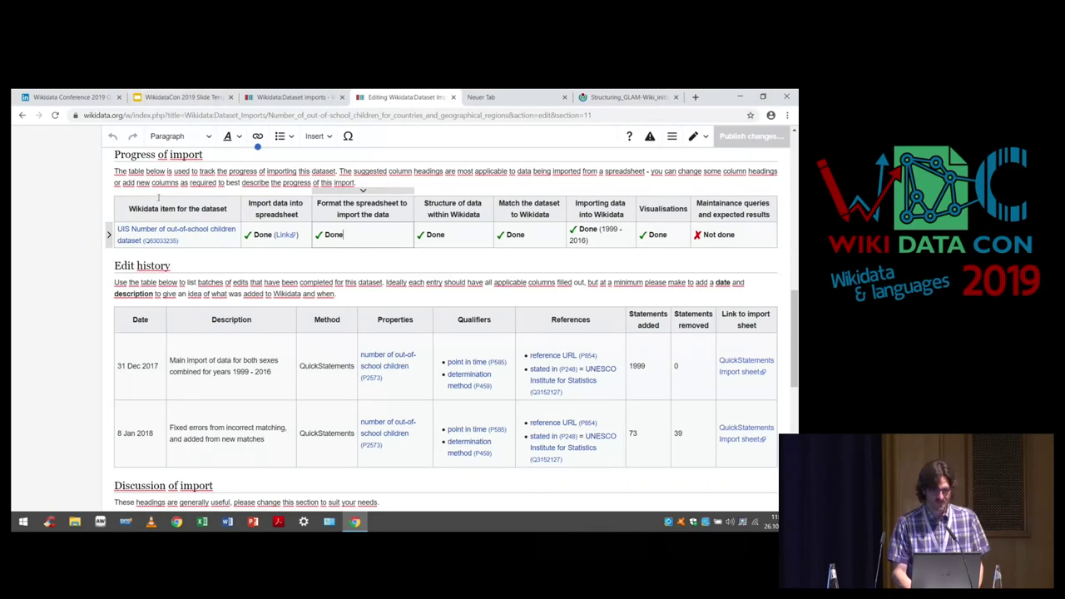
# Insert an empty row below the 8 Jan 2018 entry in the Edit history table.
pyautogui.scroll(-1, 144, 337)
pyautogui.scroll(-1, 143, 336)
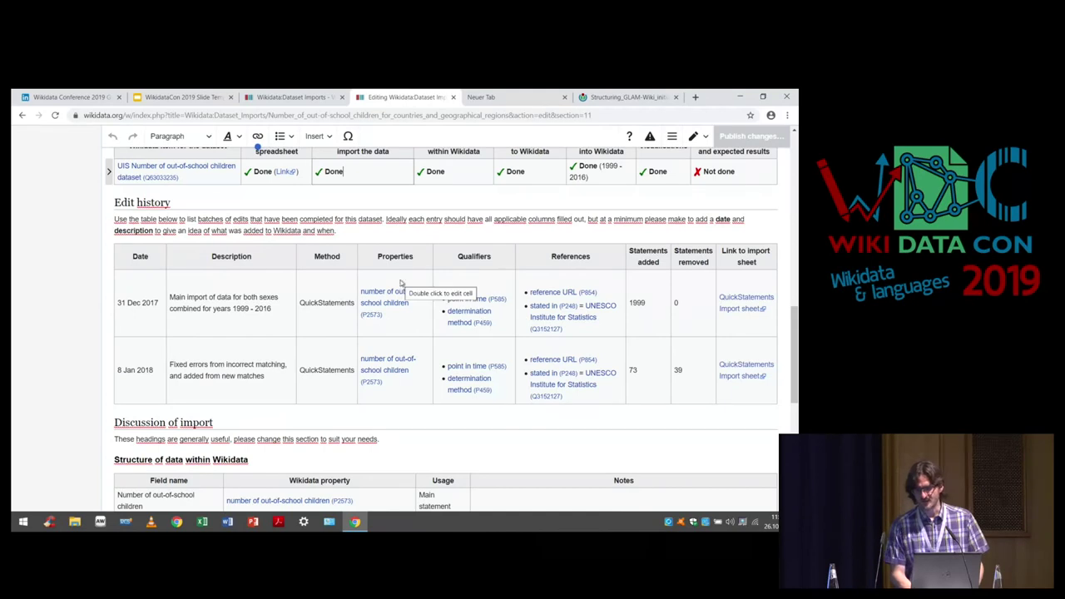
pyautogui.click(730, 304)
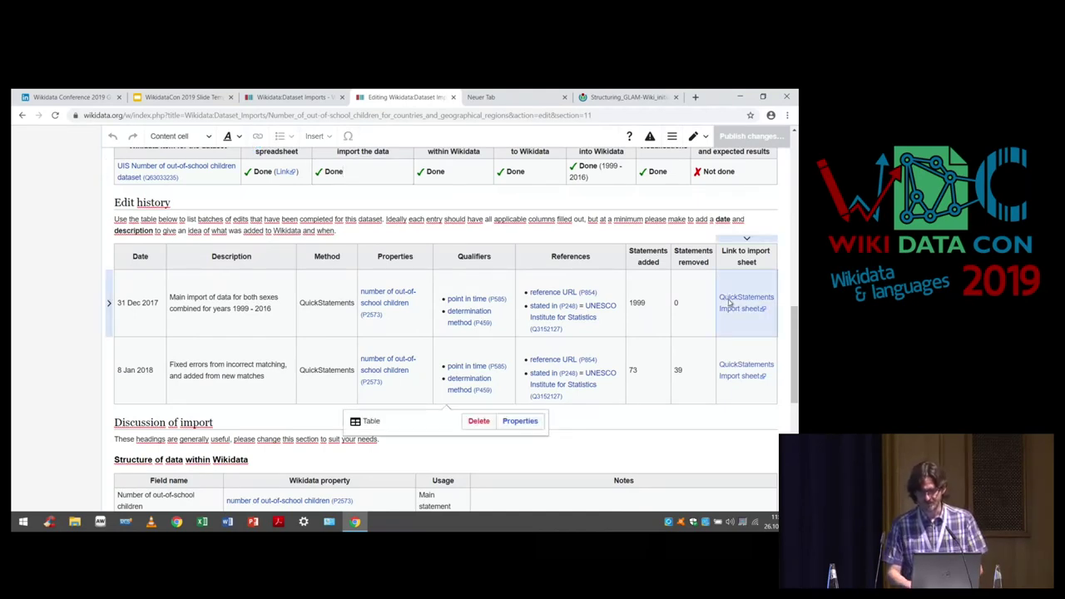
pyautogui.click(129, 369)
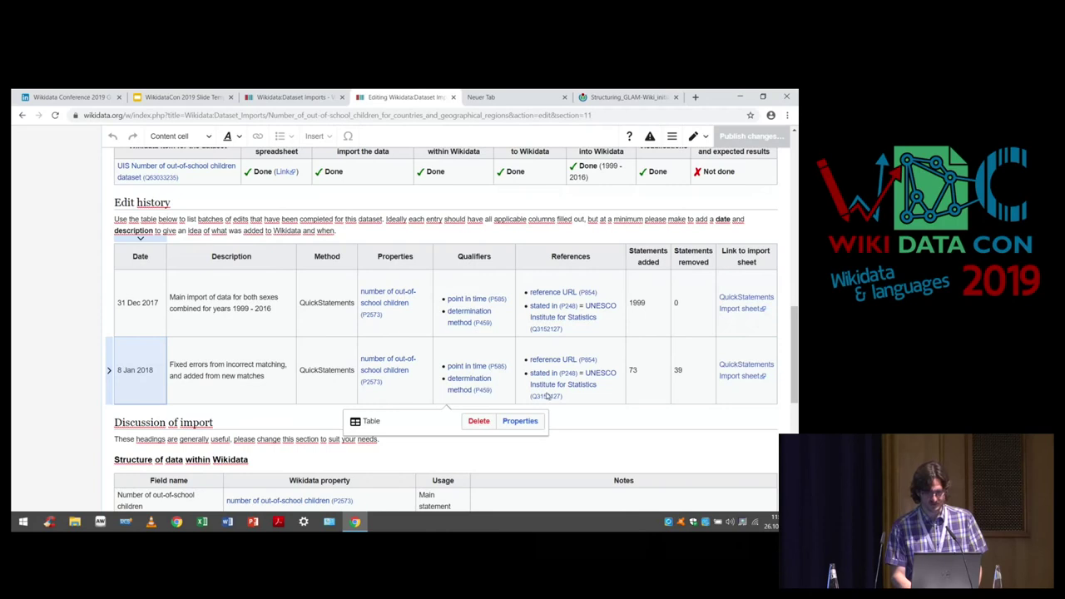
pyautogui.click(112, 348)
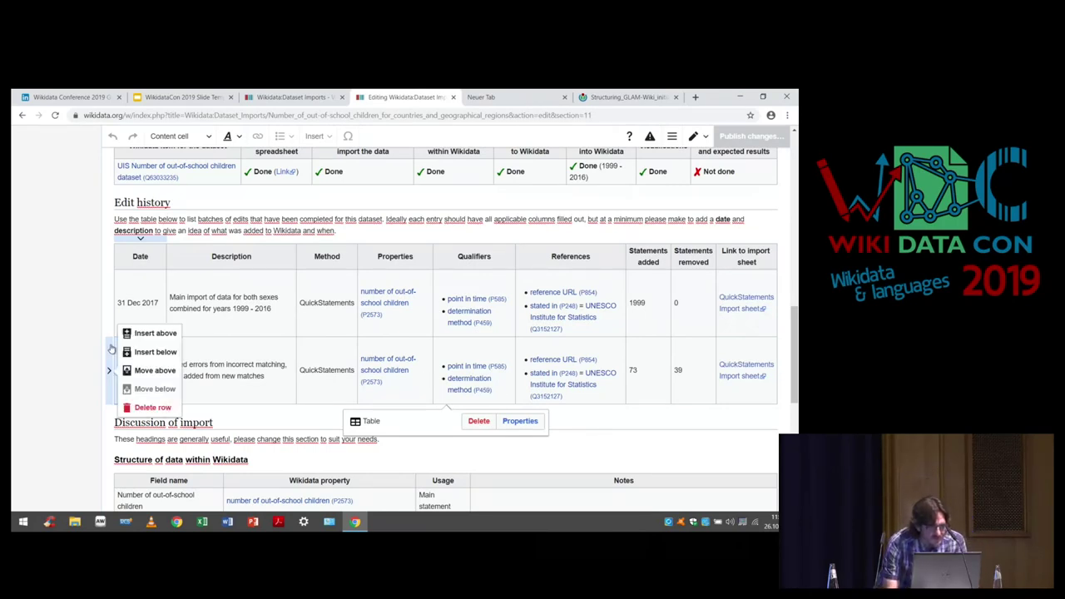
pyautogui.click(155, 353)
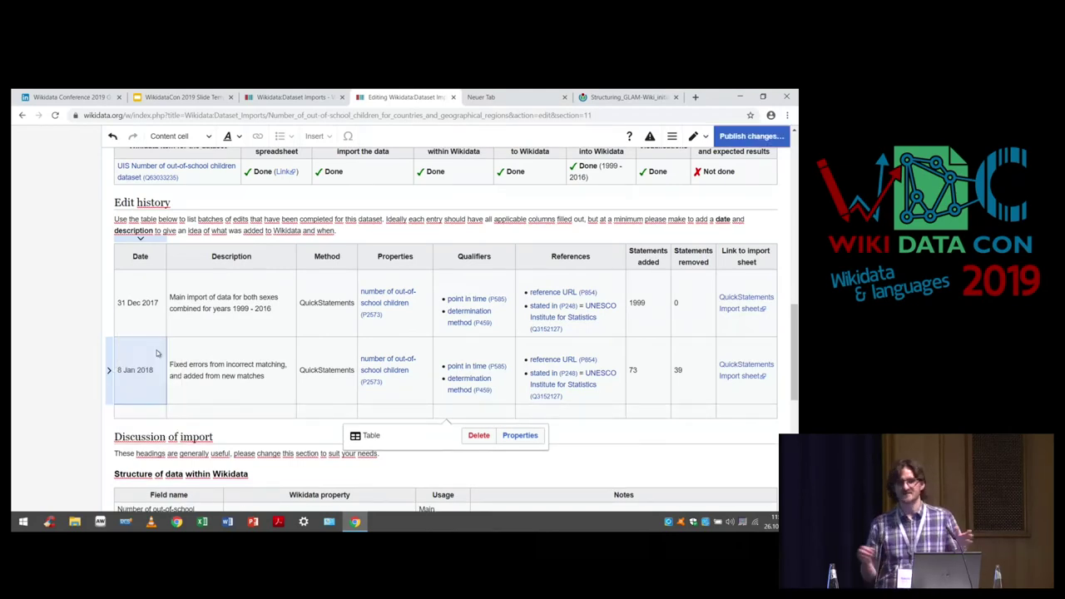
# Leave the visual editor and discard the unsaved edits to the import page.
pyautogui.click(706, 138)
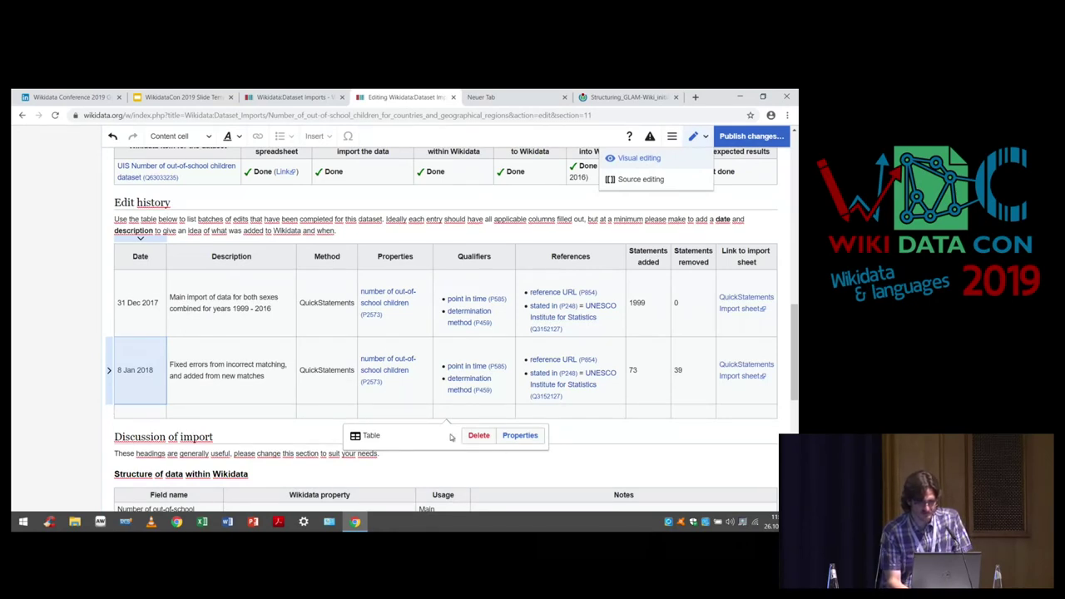
pyautogui.click(109, 408)
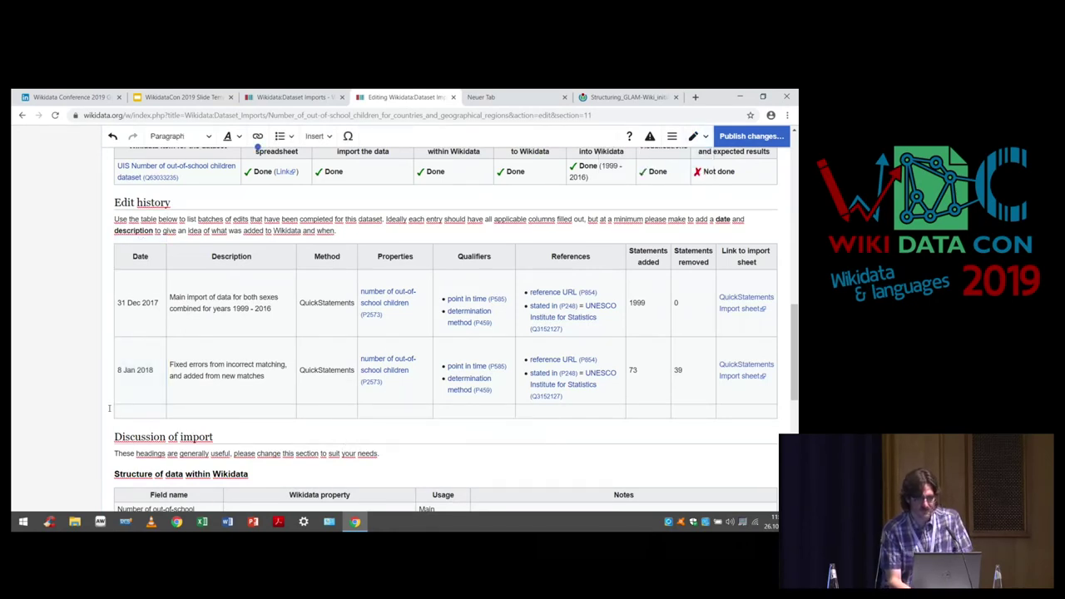
pyautogui.press('Escape')
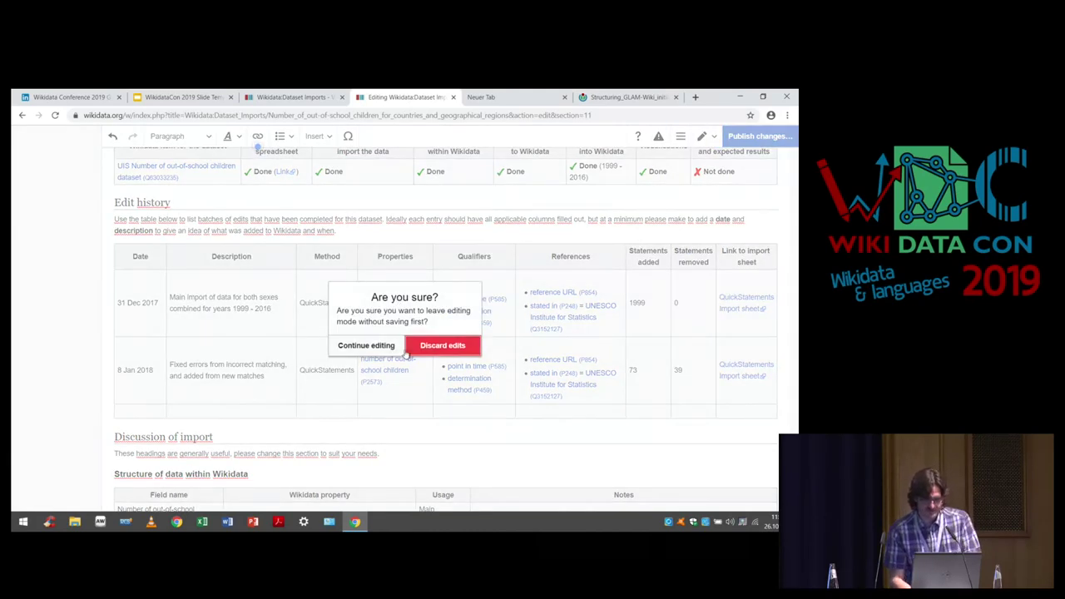
pyautogui.click(427, 349)
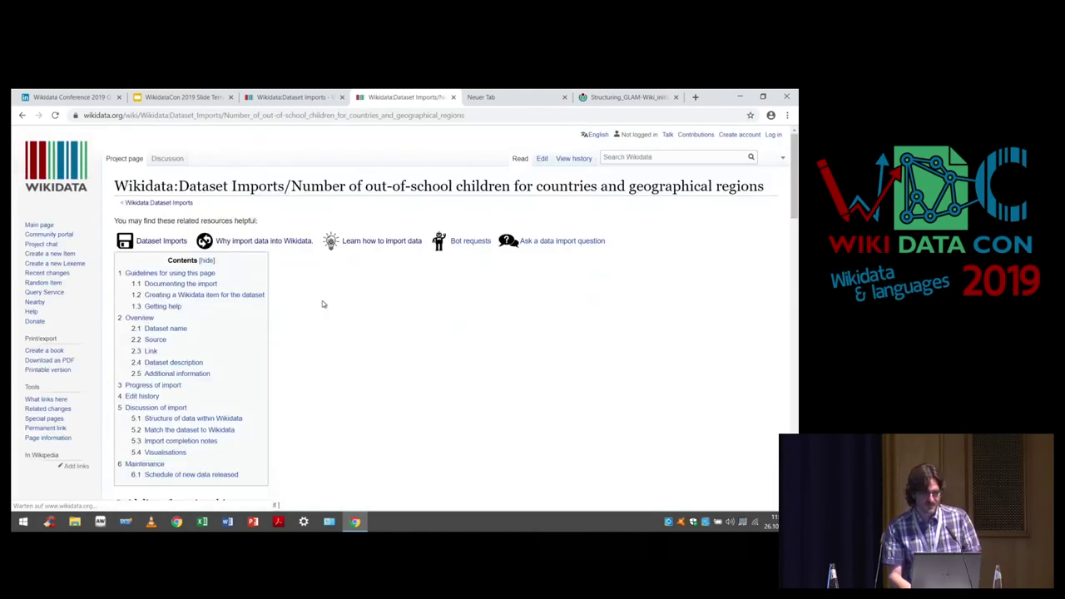
# Review the import page's edit history, the structure of data within Wikidata, and the dataset matching and completion notes.
pyautogui.scroll(-12, 322, 301)
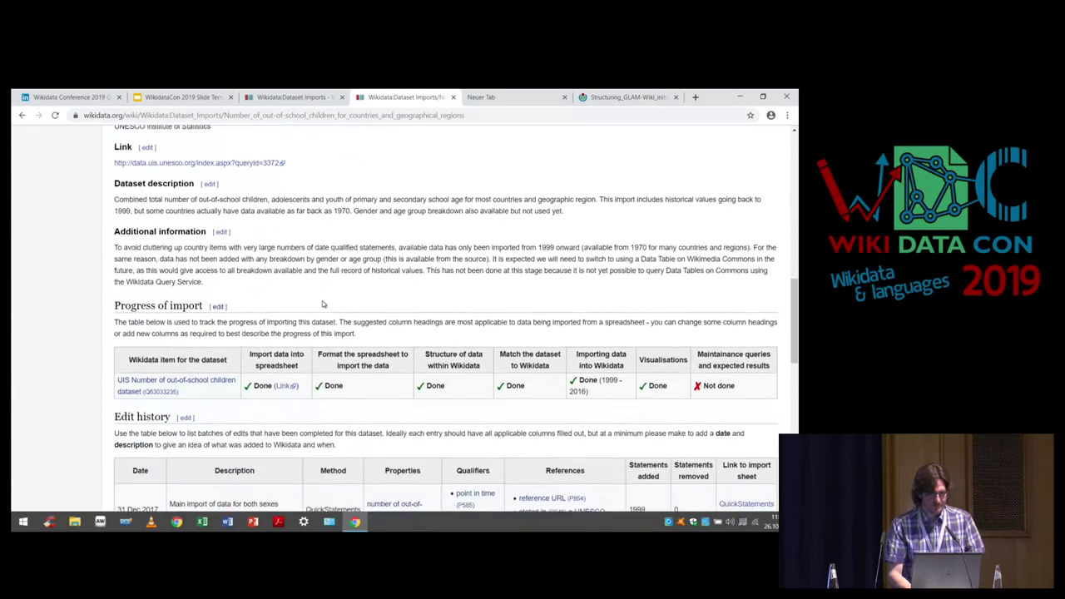
pyautogui.scroll(-5, 323, 300)
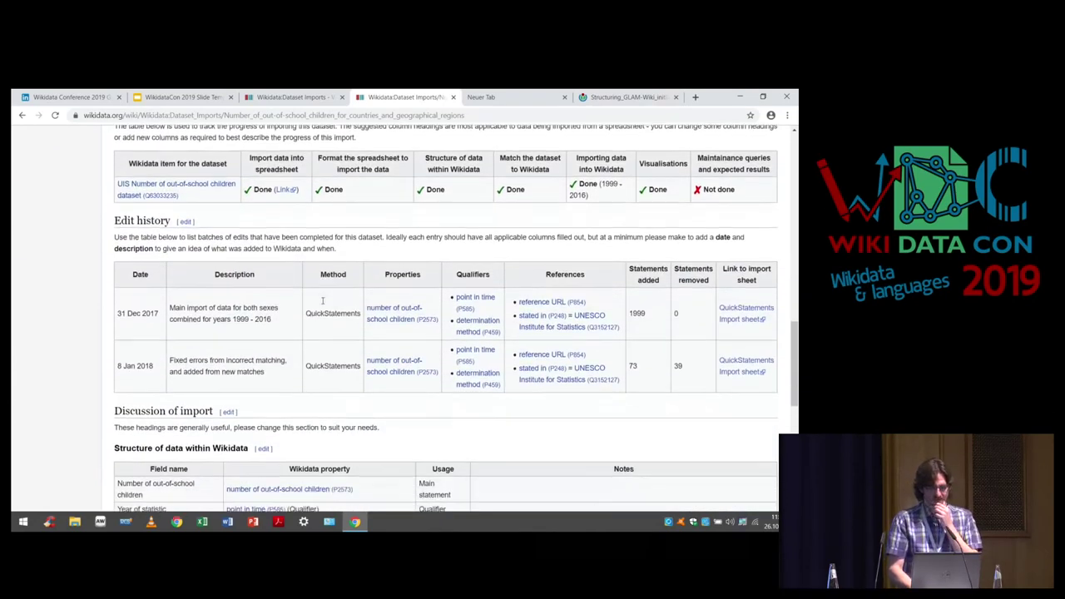
pyautogui.scroll(-3, 322, 300)
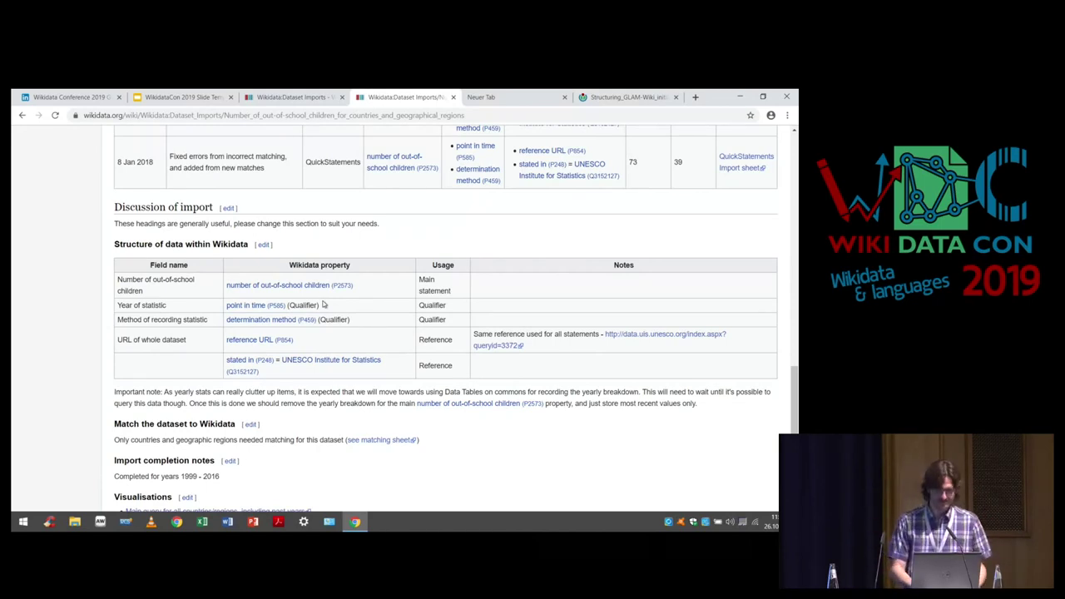
pyautogui.scroll(-2, 324, 305)
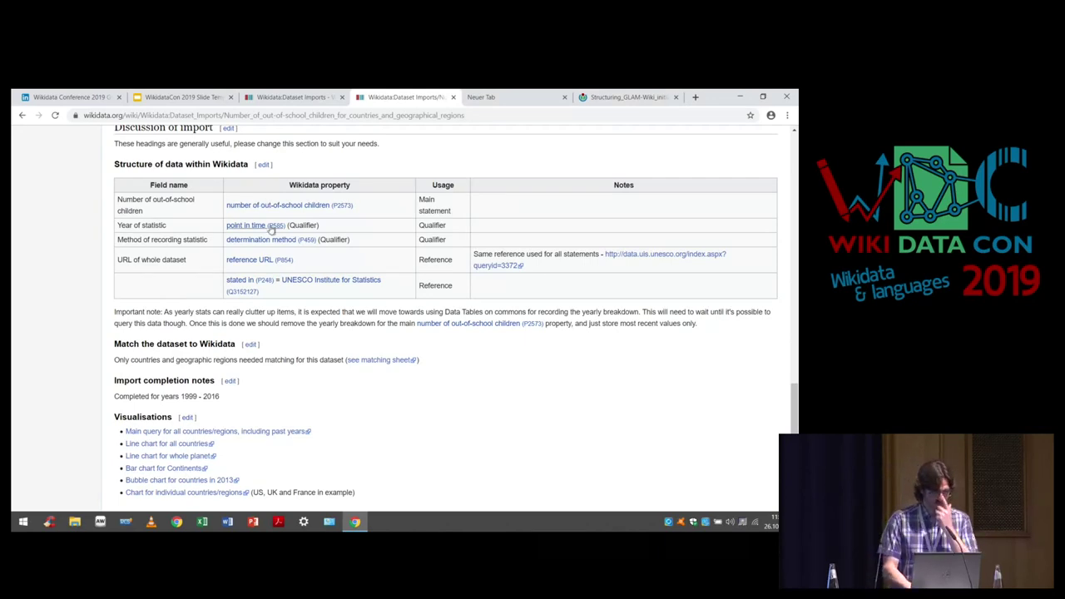
pyautogui.scroll(-3, 272, 229)
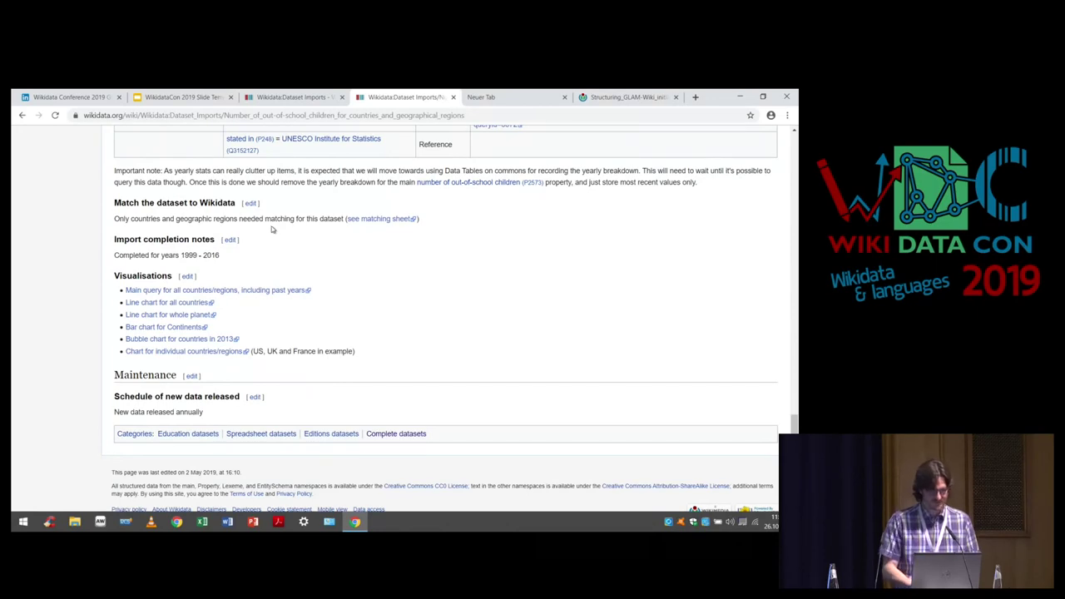
pyautogui.scroll(3, 224, 249)
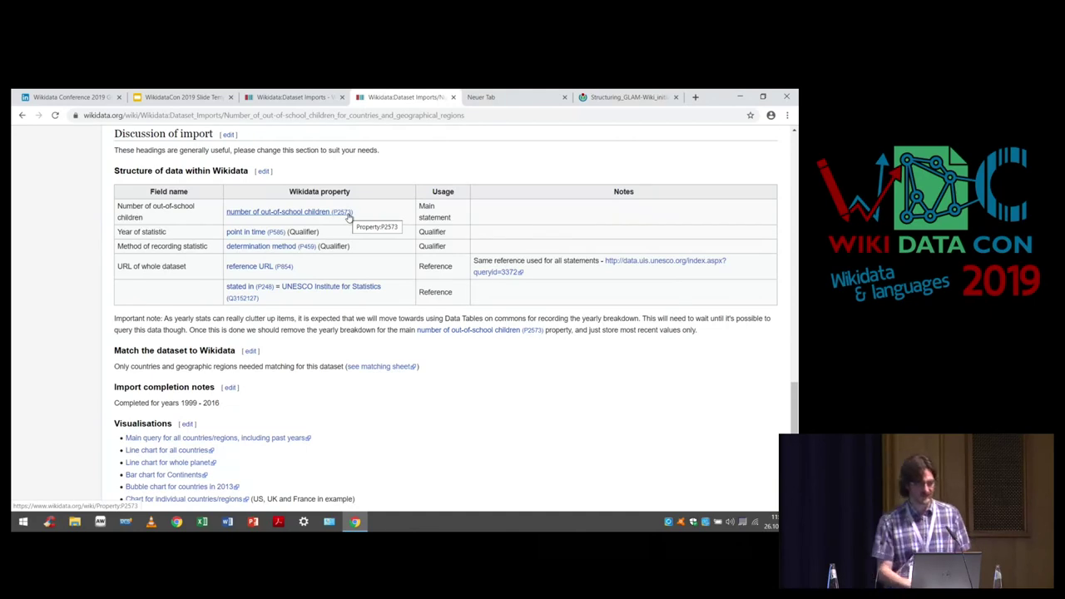
pyautogui.rightClick(350, 216)
pyautogui.click(373, 192)
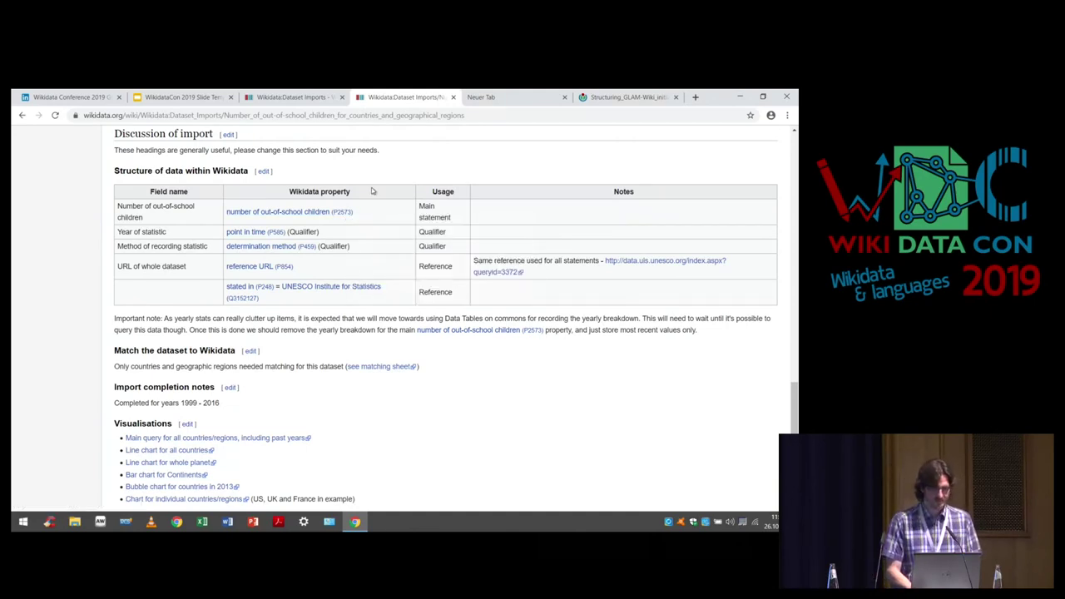
# Examine the Visualisations links and the Maintenance schedule of new data at the end of the import page.
pyautogui.scroll(-3, 341, 218)
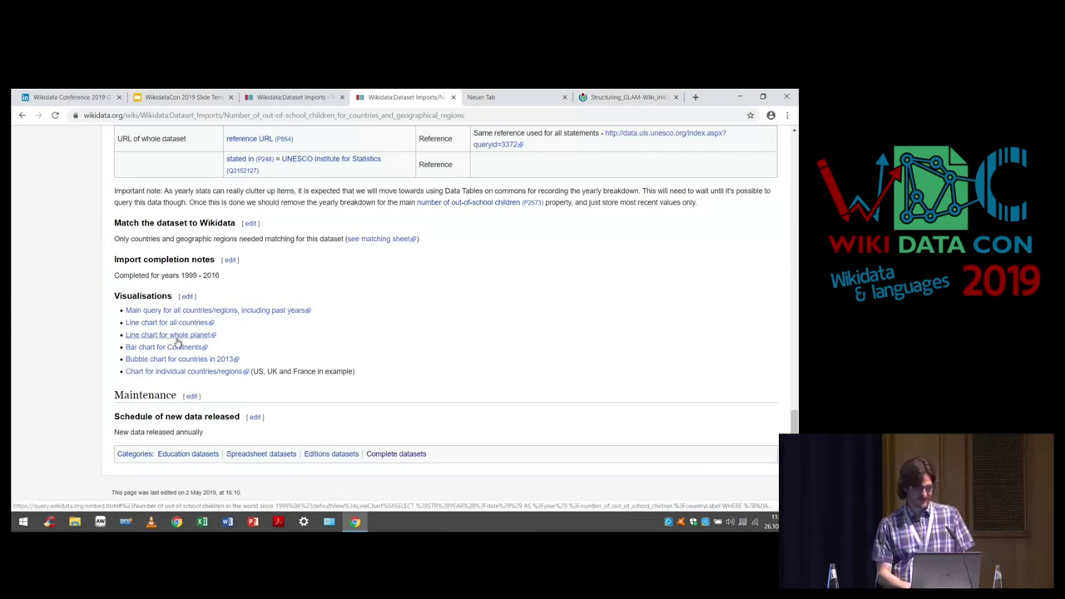
pyautogui.scroll(-1, 210, 354)
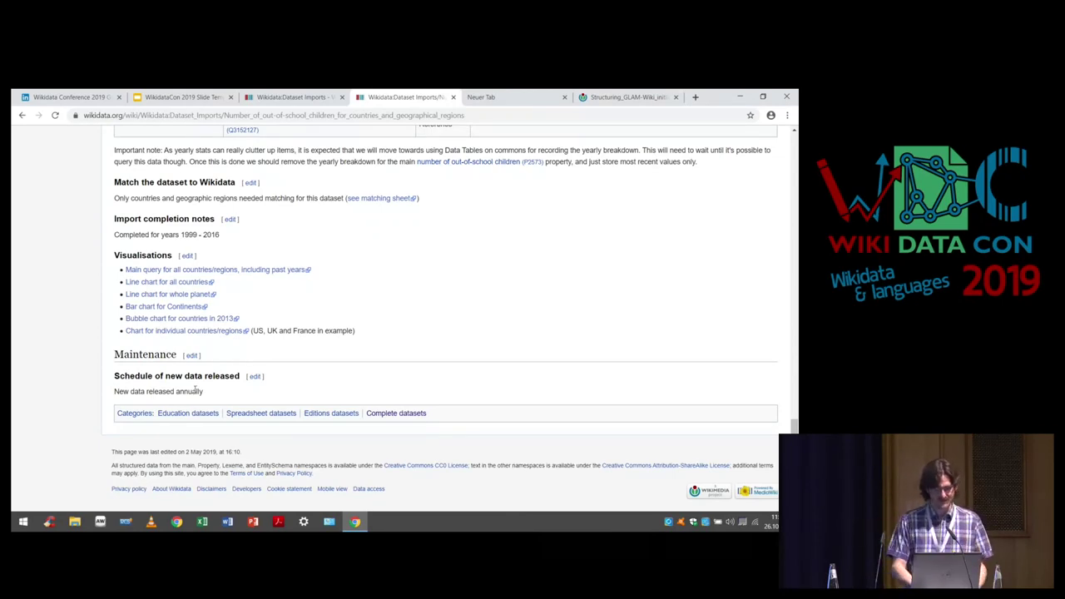
pyautogui.scroll(3, 184, 390)
pyautogui.scroll(-3, 184, 390)
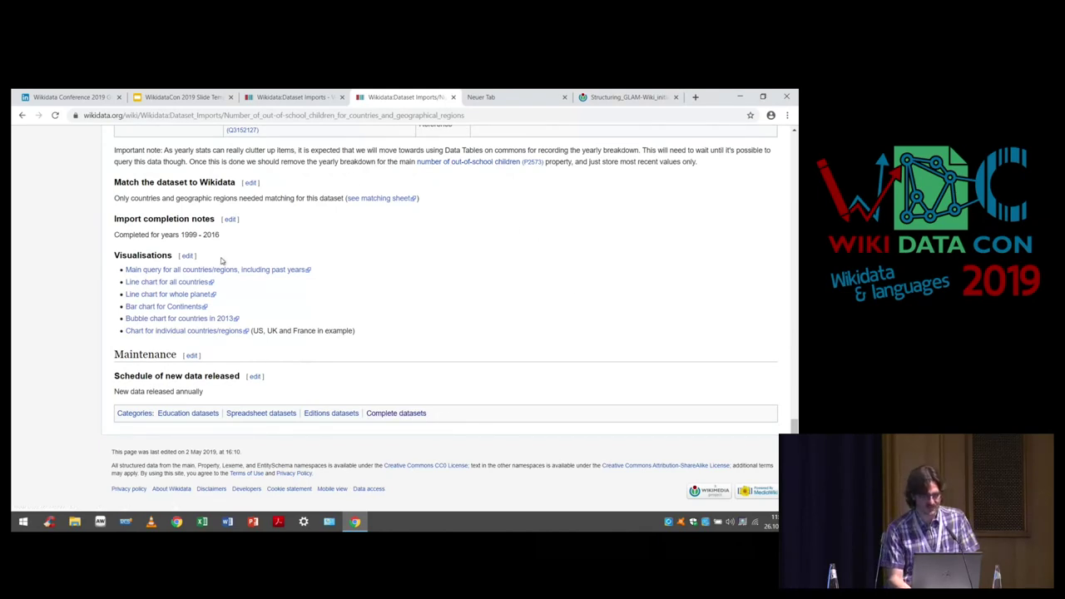
# Open the whole import page for visual editing and look through it down to the Maintenance section.
pyautogui.click(255, 376)
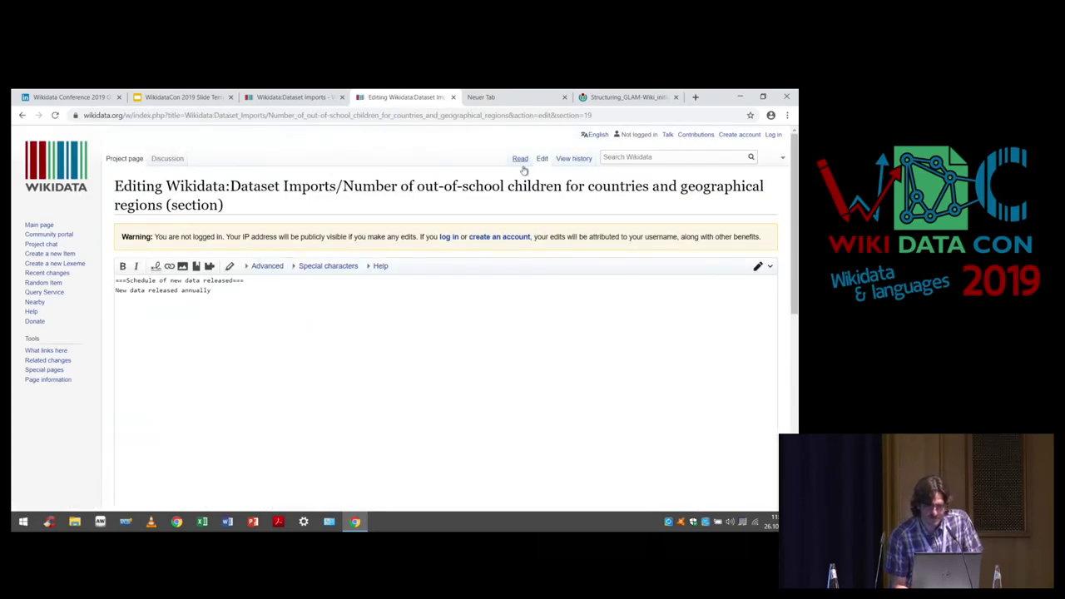
pyautogui.click(544, 161)
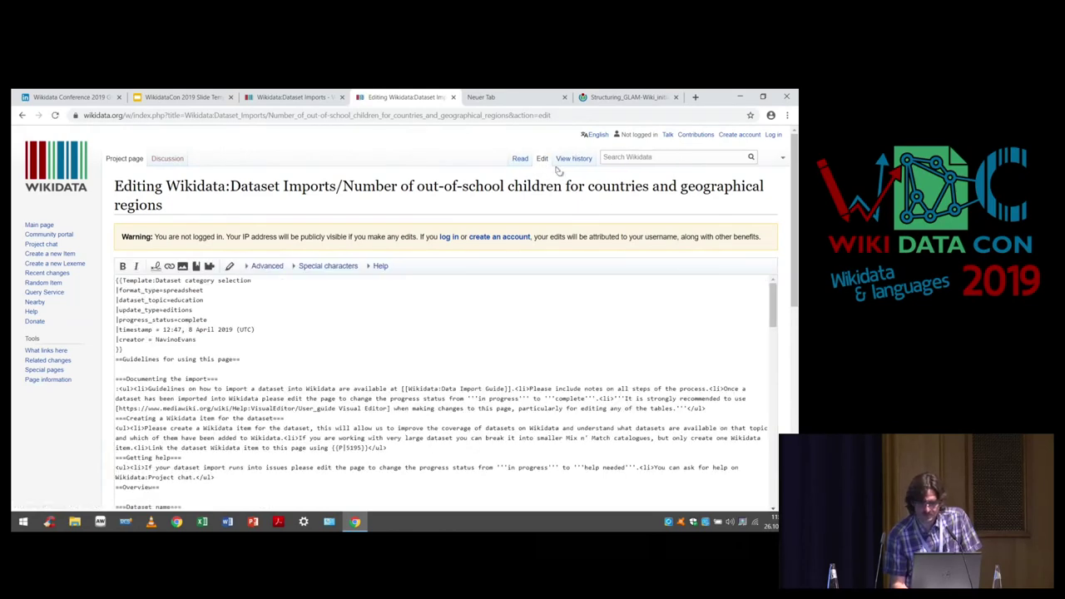
pyautogui.click(760, 268)
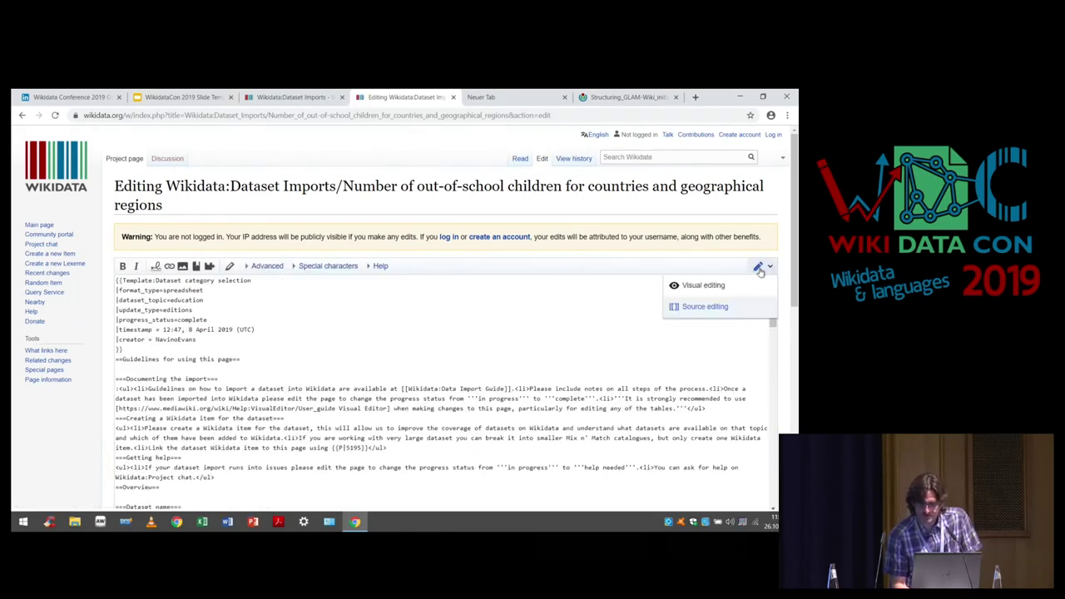
pyautogui.click(728, 288)
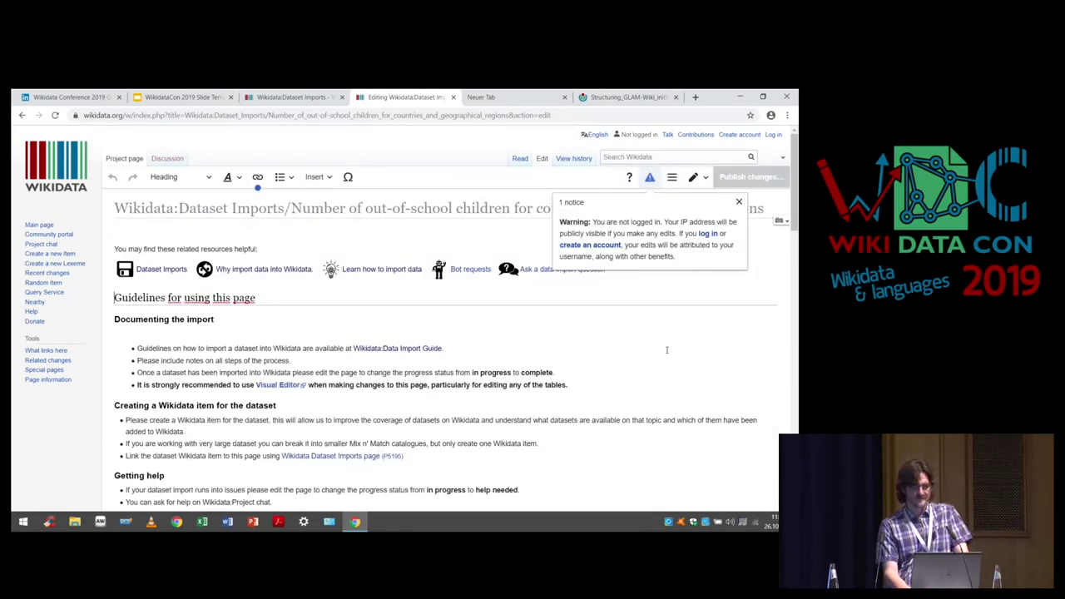
pyautogui.scroll(-3, 615, 409)
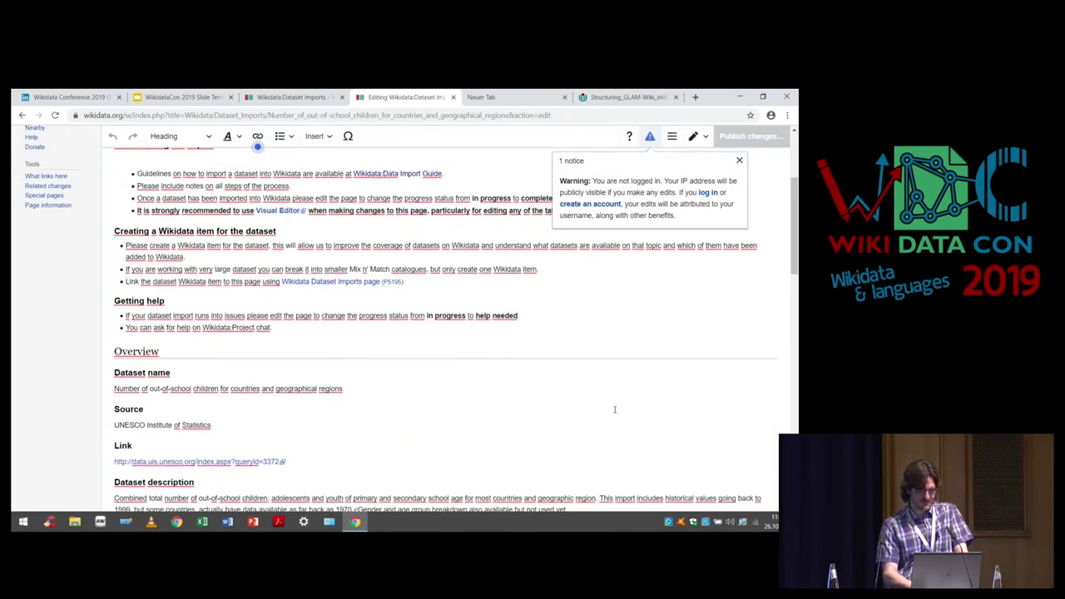
pyautogui.scroll(-15, 616, 410)
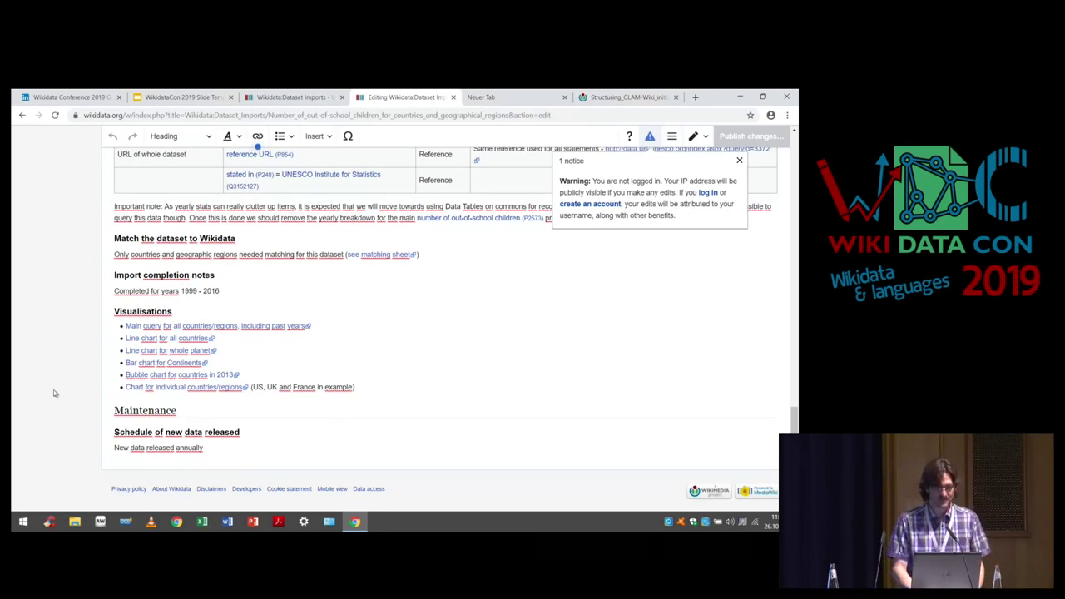
# Switch to the open Dataset Imports page and go back from its dataset summary form to the Data Import Guide.
pyautogui.click(264, 97)
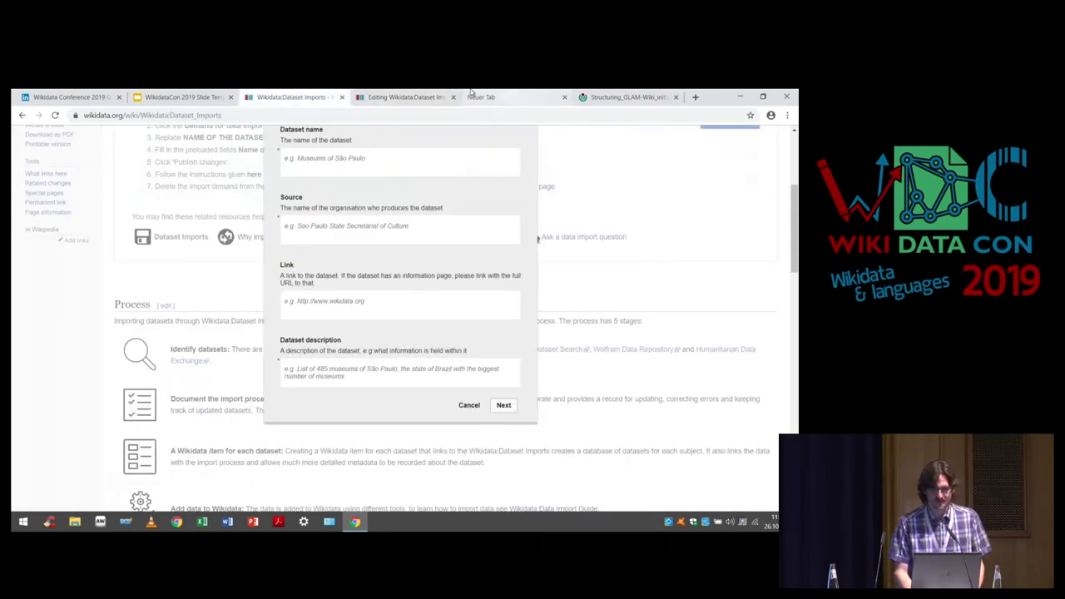
pyautogui.click(409, 94)
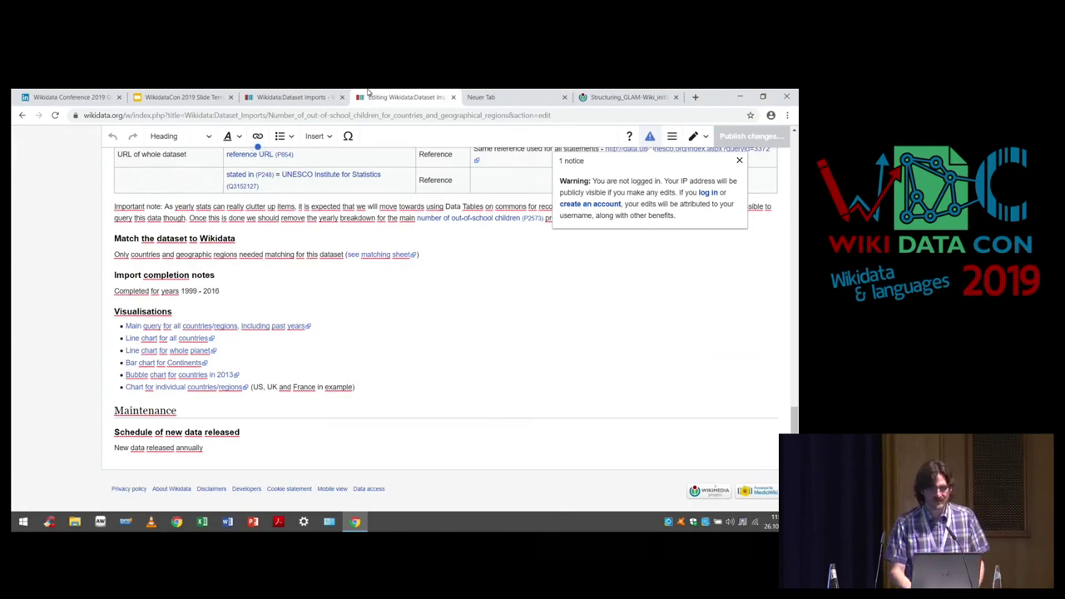
pyautogui.click(293, 96)
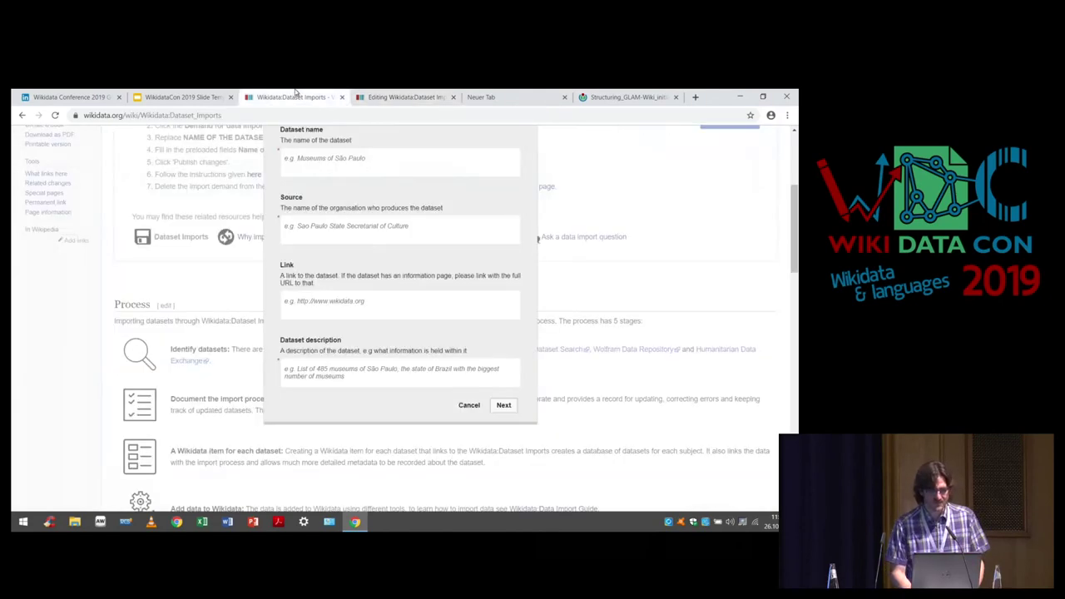
pyautogui.click(23, 116)
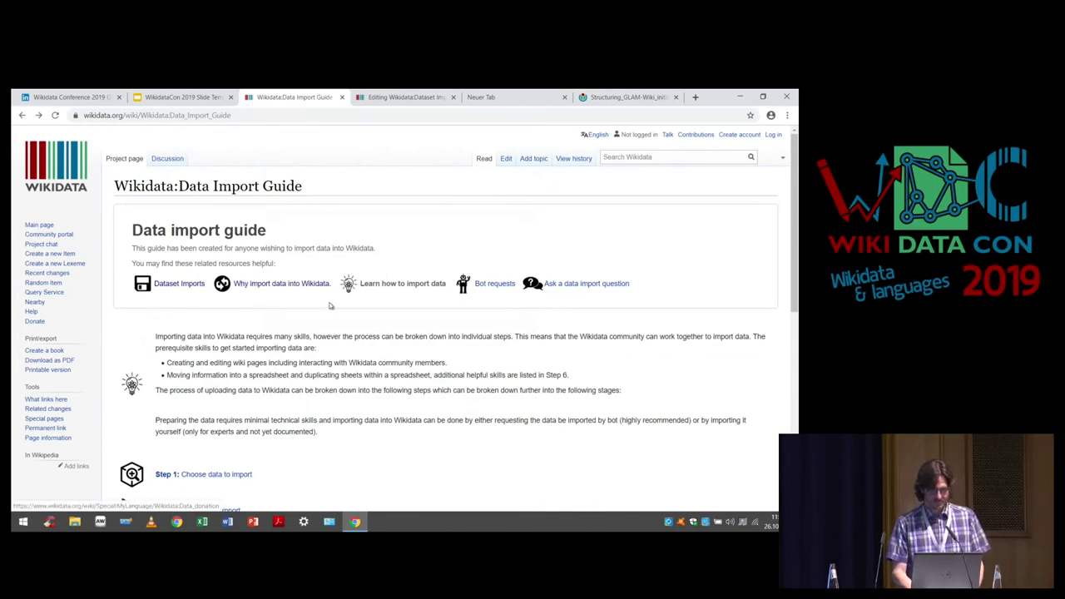
pyautogui.scroll(-5, 340, 306)
pyautogui.scroll(5, 340, 310)
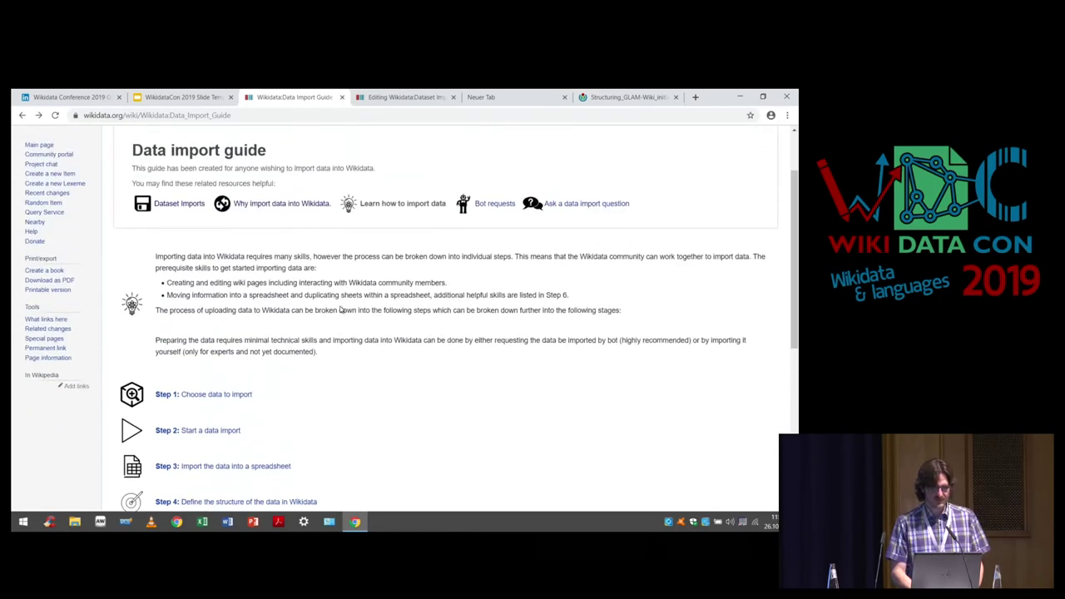
# Open the Dataset Imports hub from the guide and look through its process stages, progress categories and topics.
pyautogui.click(168, 230)
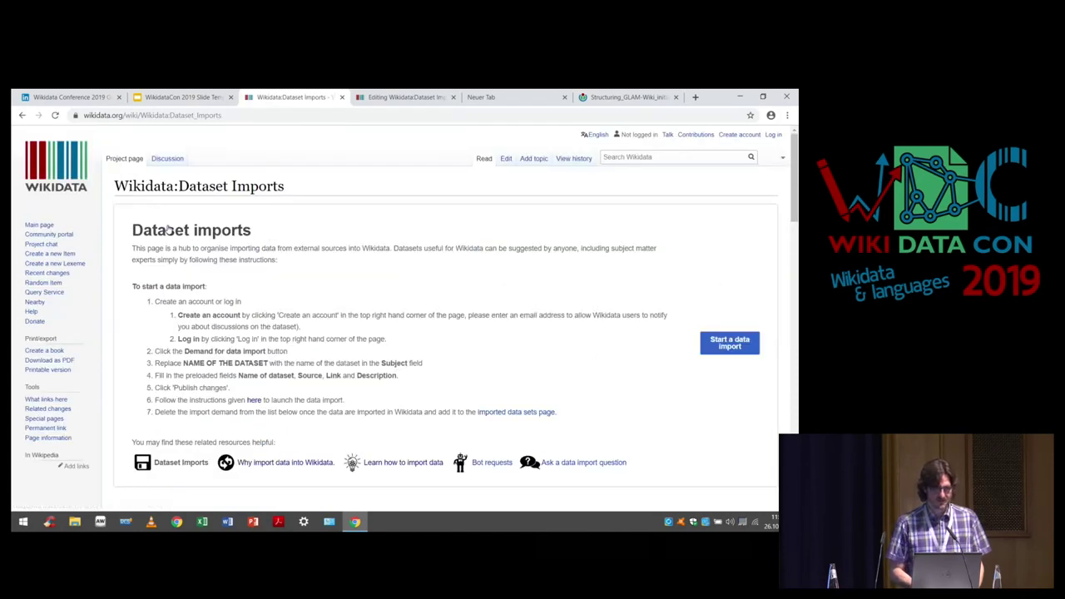
pyautogui.scroll(-4, 308, 260)
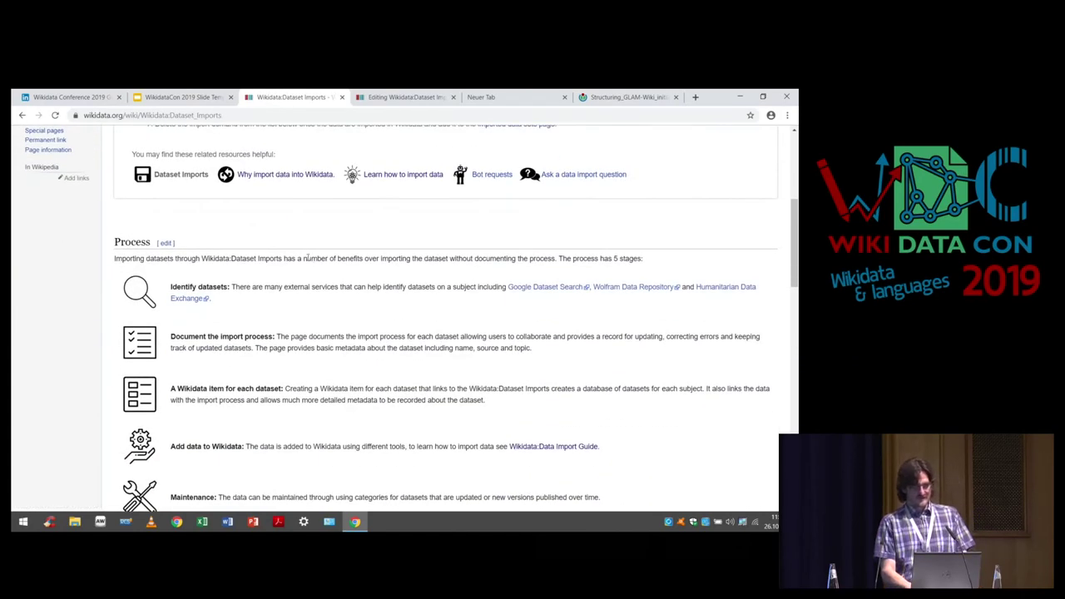
pyautogui.scroll(-5, 308, 258)
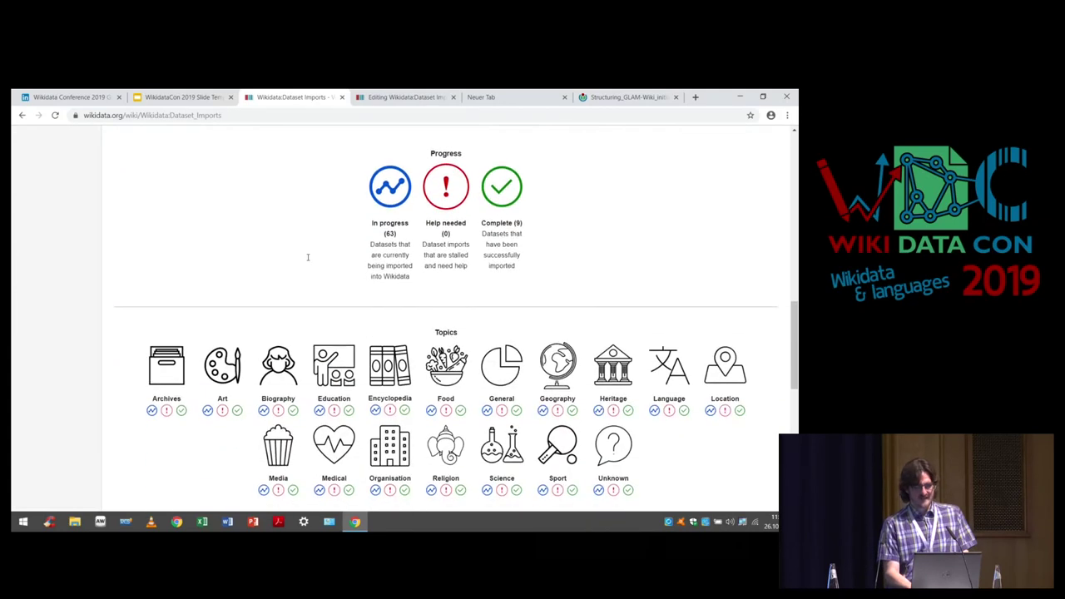
# Look over the hub's progress categories and topics, and open the list of completed education datasets.
pyautogui.scroll(1, 308, 258)
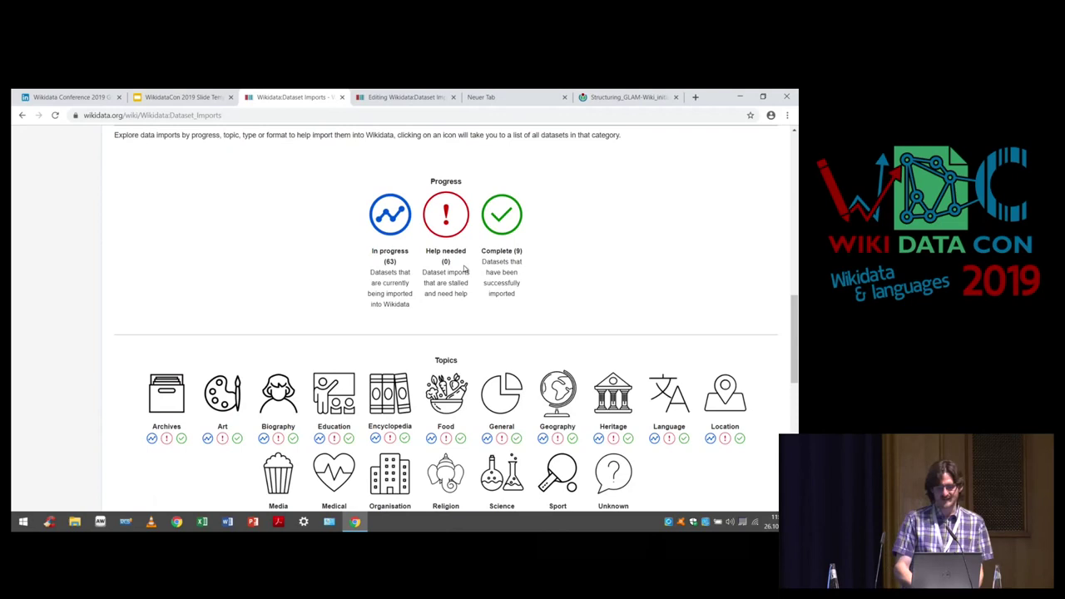
pyautogui.scroll(-3, 464, 269)
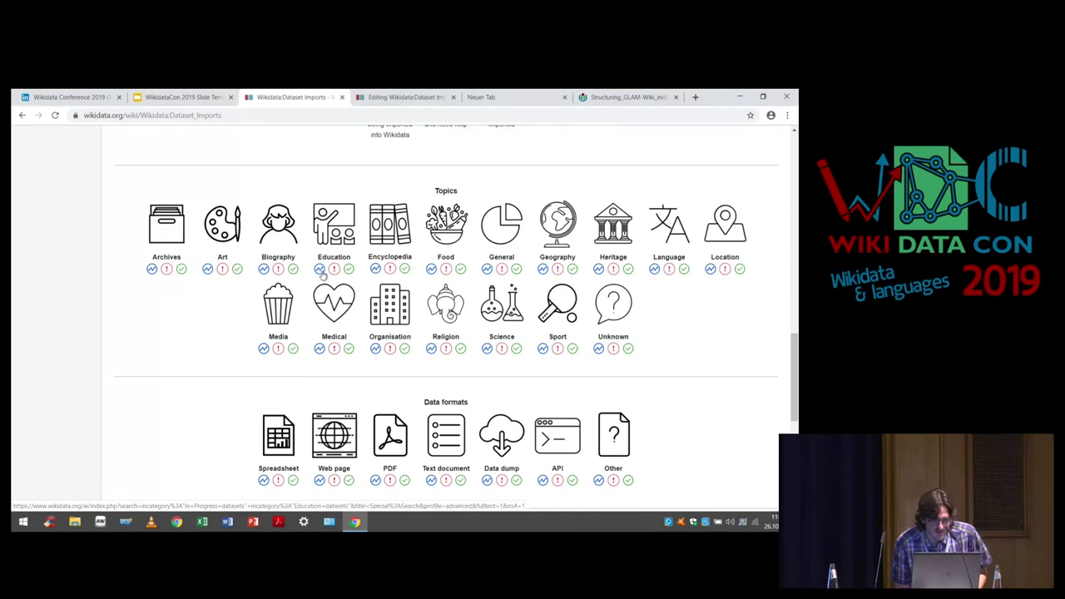
pyautogui.scroll(5, 407, 194)
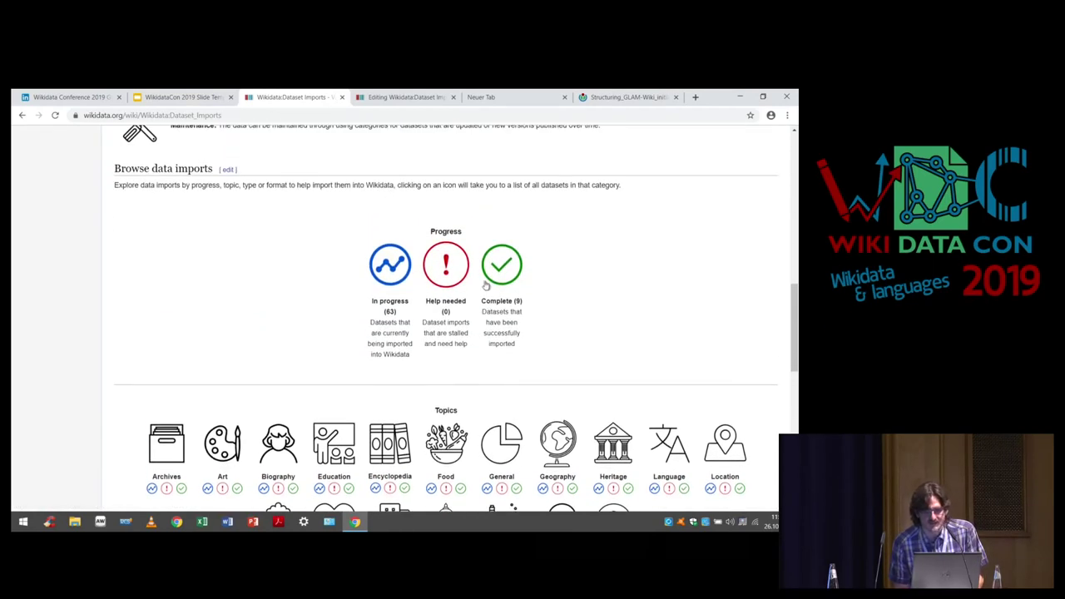
pyautogui.scroll(-4, 461, 267)
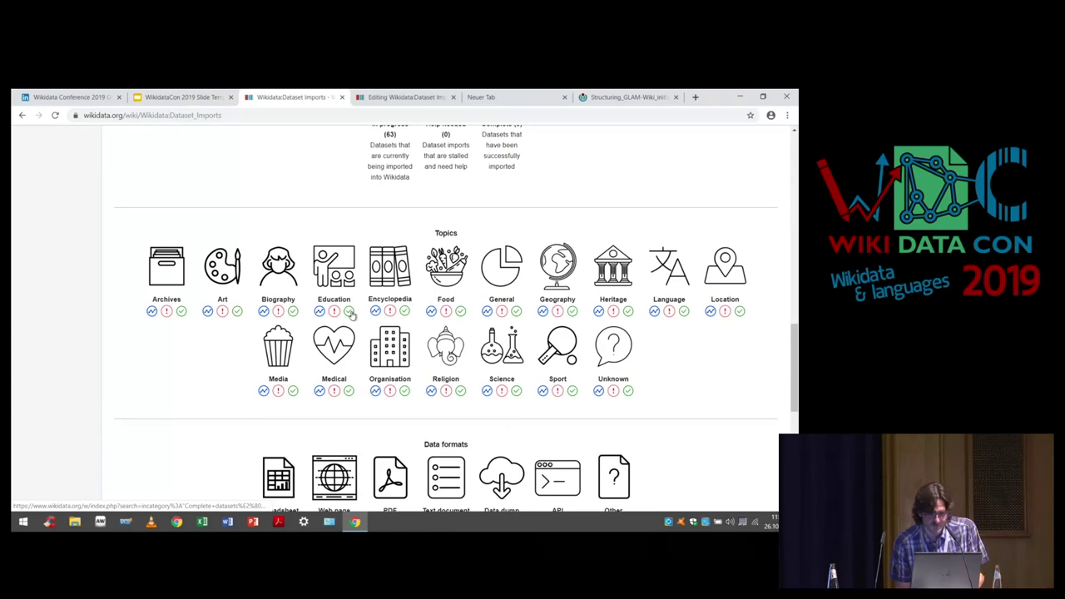
pyautogui.click(349, 312)
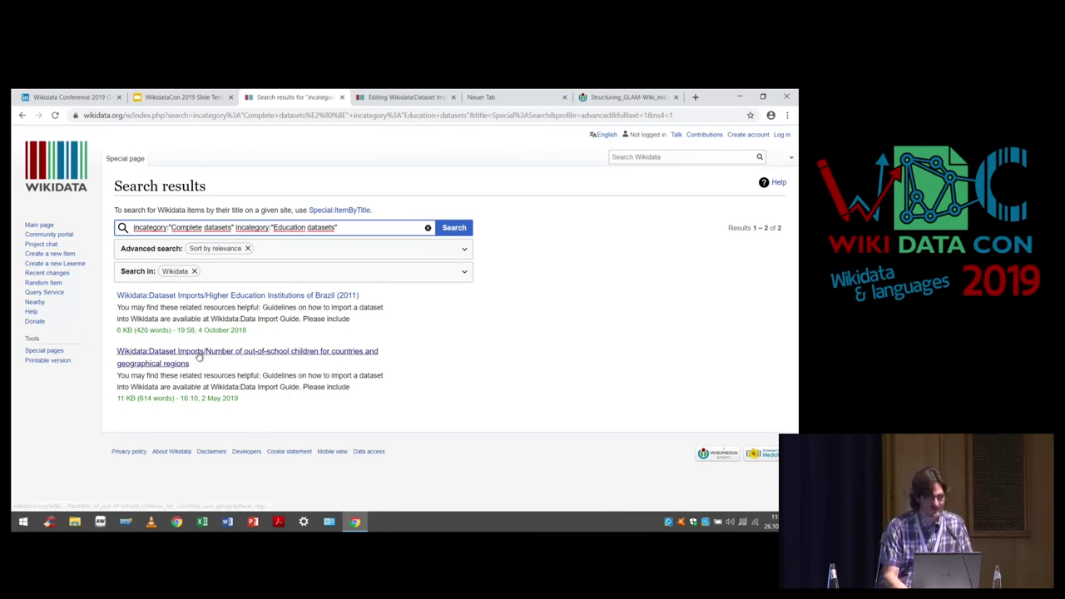
# Go back to the Dataset Imports hub and open the category page for all Education datasets.
pyautogui.click(23, 115)
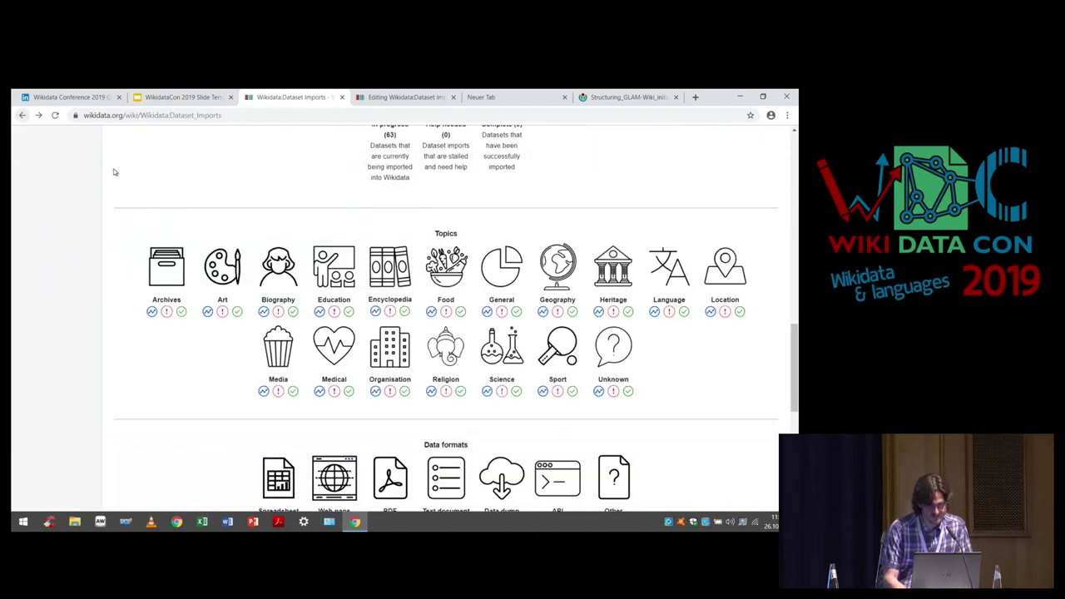
pyautogui.scroll(-2, 488, 321)
pyautogui.scroll(2, 487, 323)
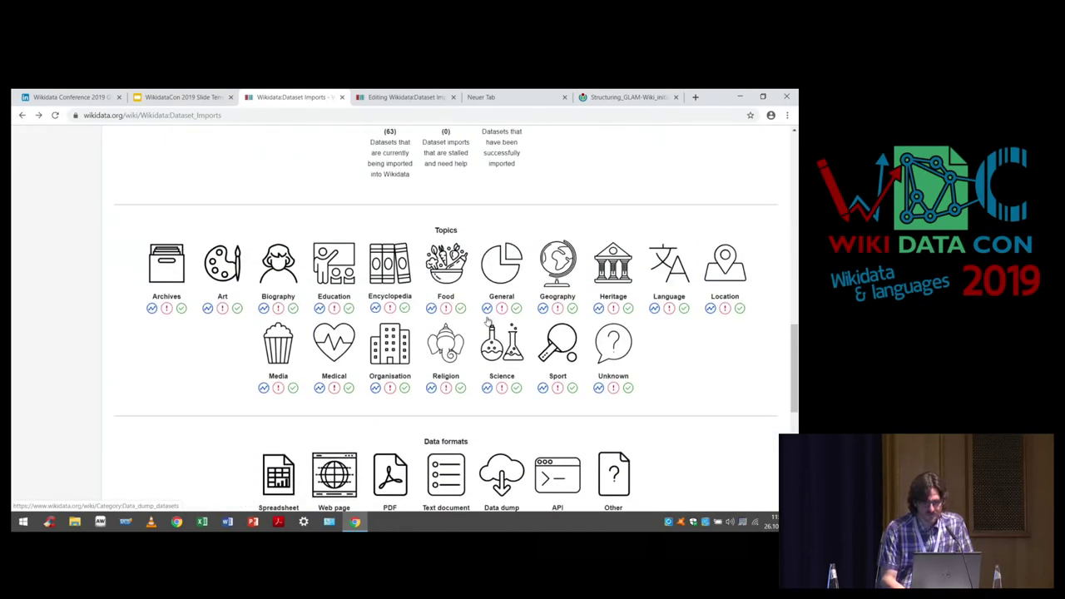
pyautogui.scroll(1, 488, 320)
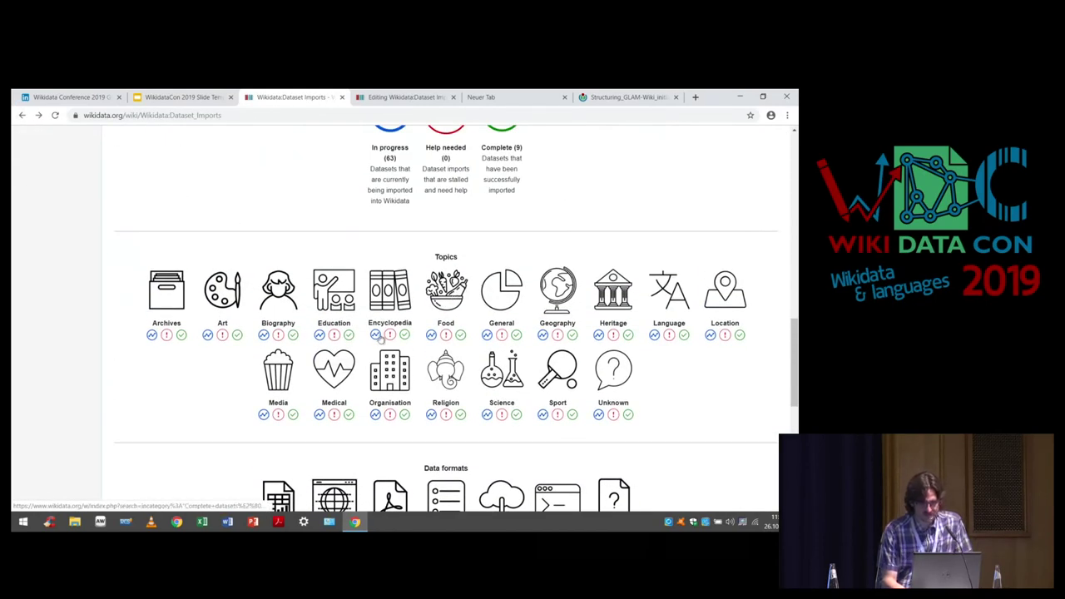
pyautogui.click(350, 307)
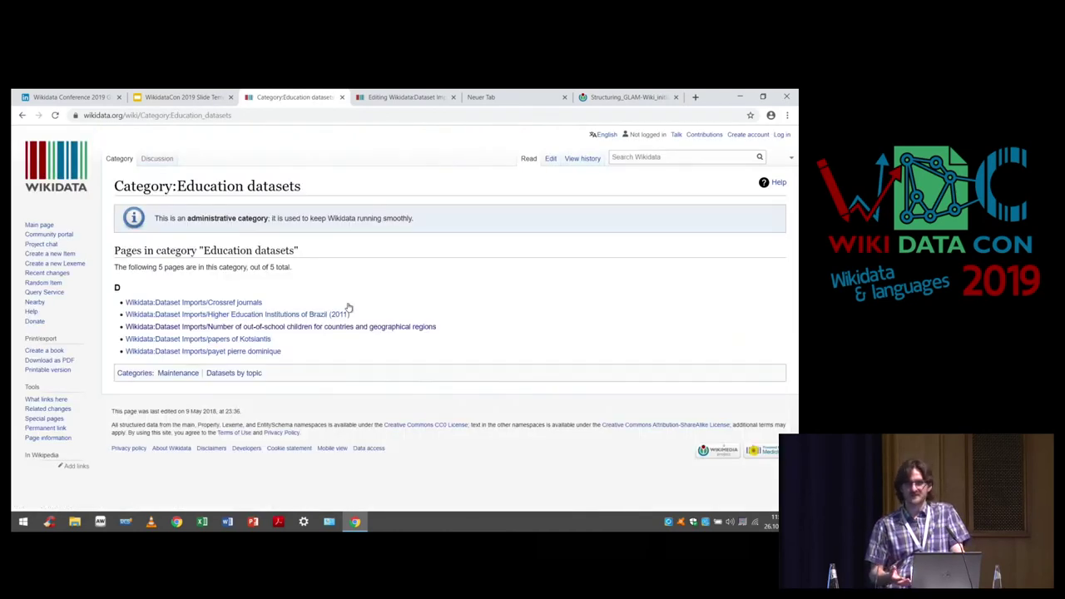
# Follow the parent categories up to Datasets by topic and Dataset Imports categories, and return to Datasets by topic.
pyautogui.click(231, 374)
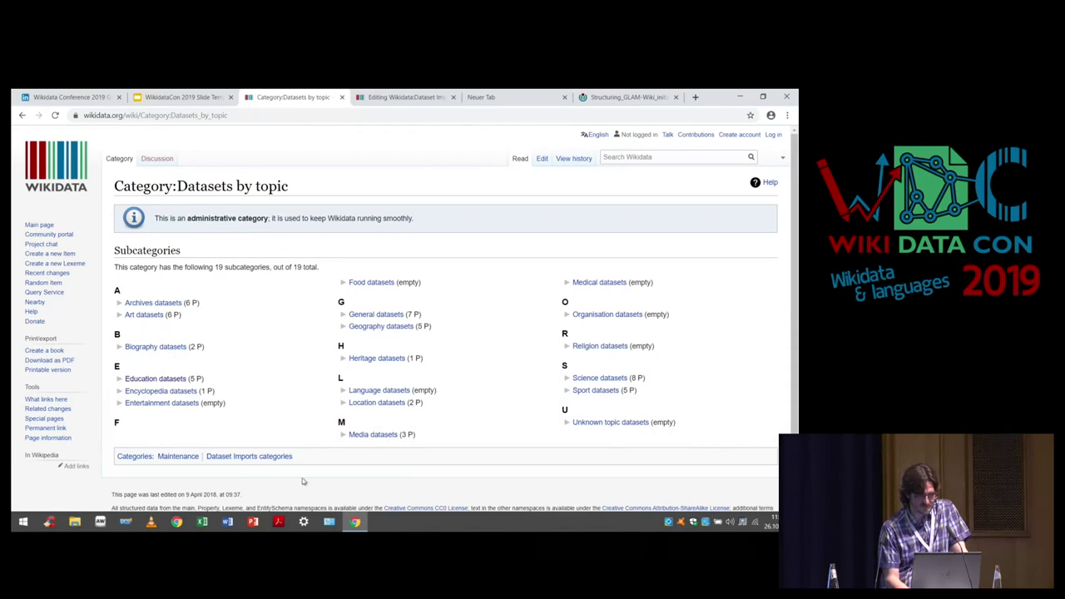
pyautogui.click(274, 458)
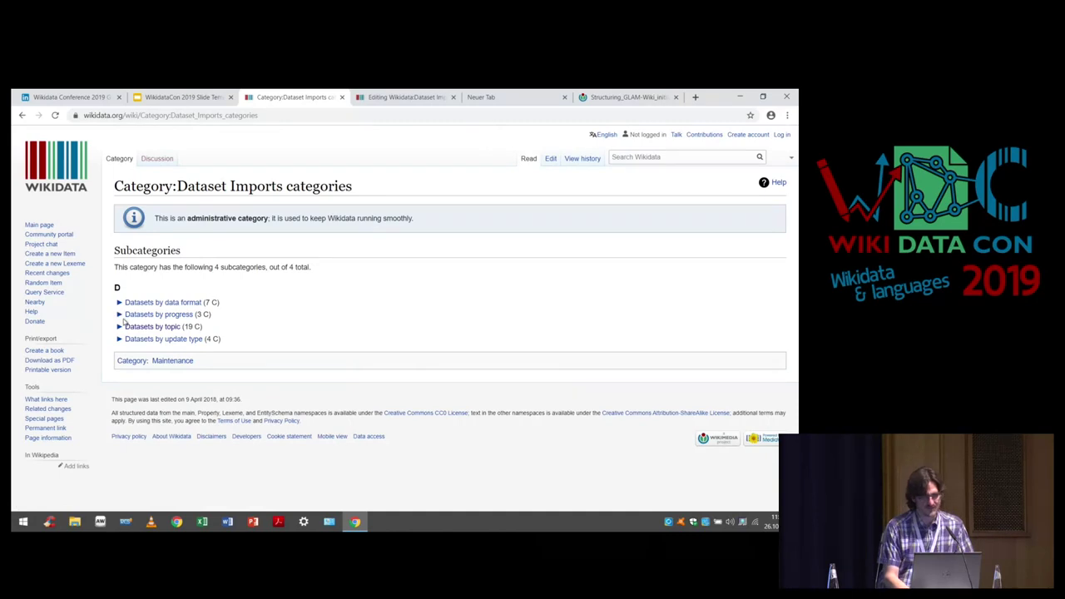
pyautogui.click(21, 116)
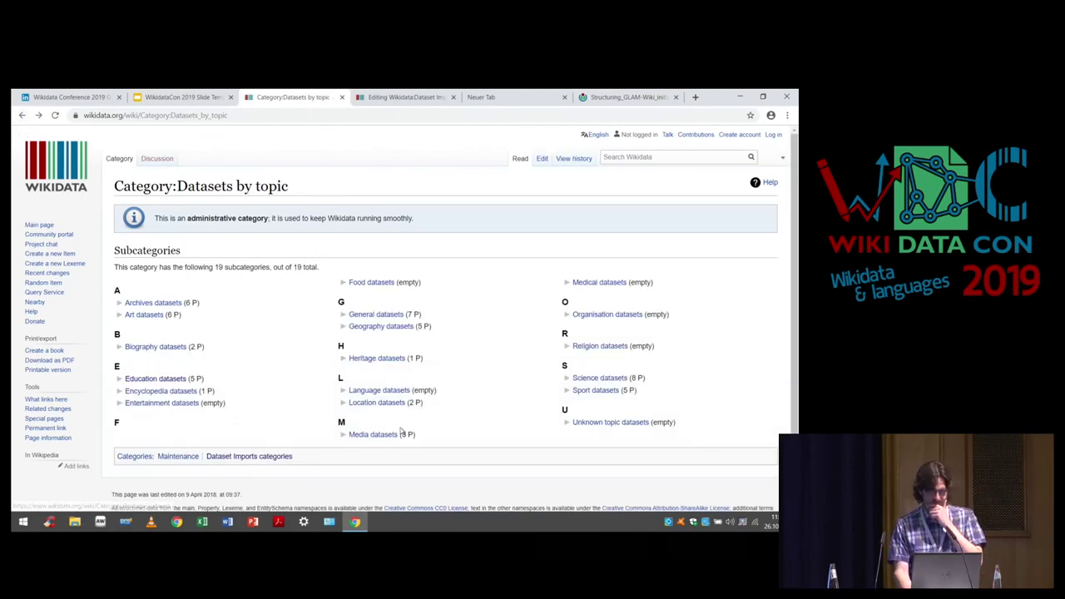
pyautogui.scroll(-1, 400, 430)
pyautogui.scroll(1, 401, 430)
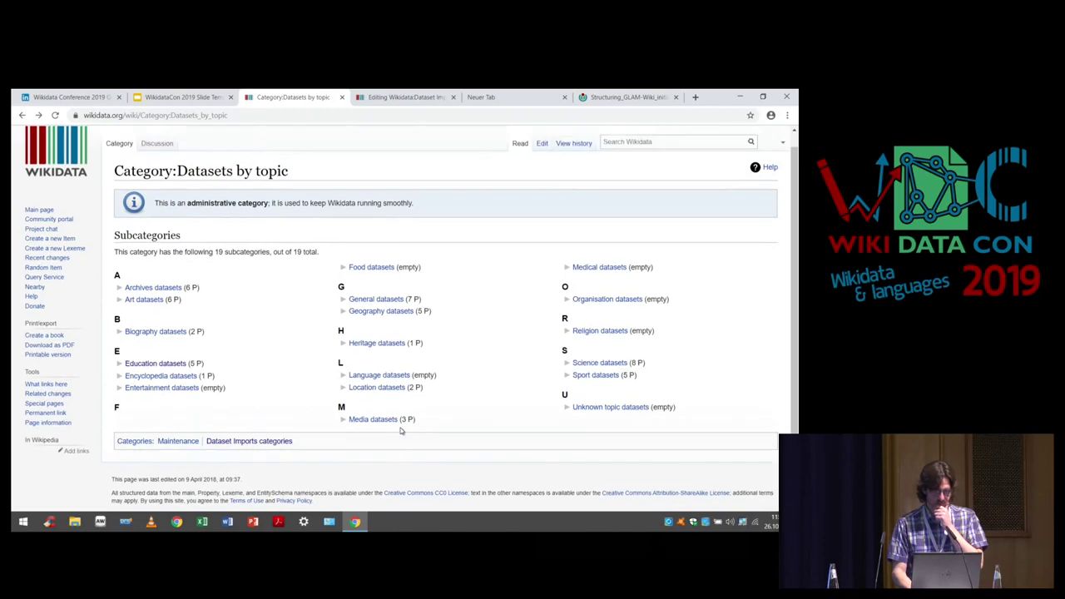
# Return to the Dataset Imports hub and examine its data formats, update types, dataset category lists and old format section.
pyautogui.click(18, 116)
pyautogui.scroll(-5, 449, 378)
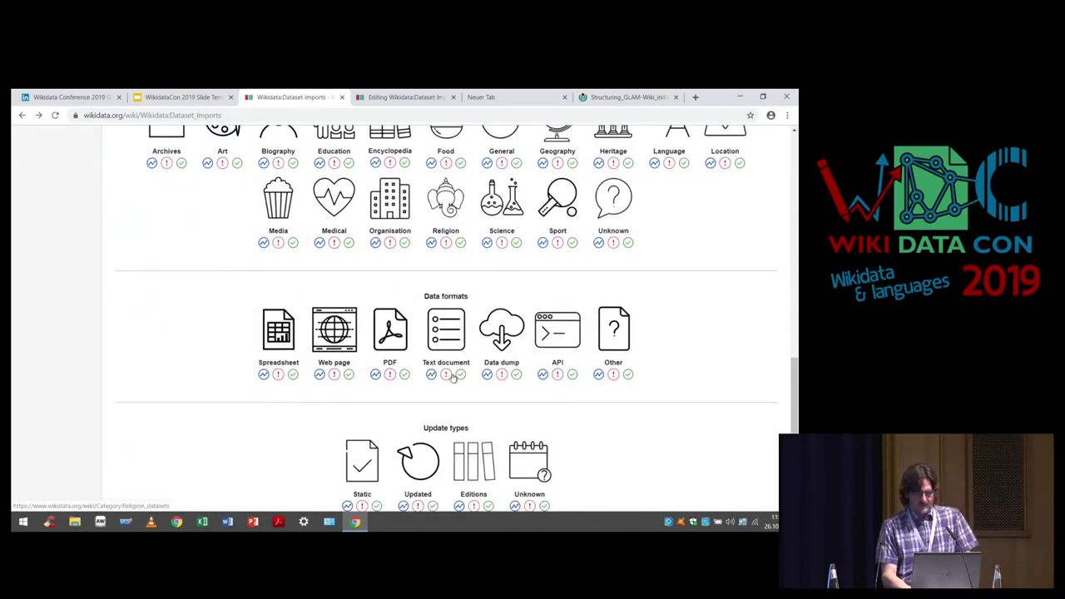
pyautogui.scroll(2, 597, 391)
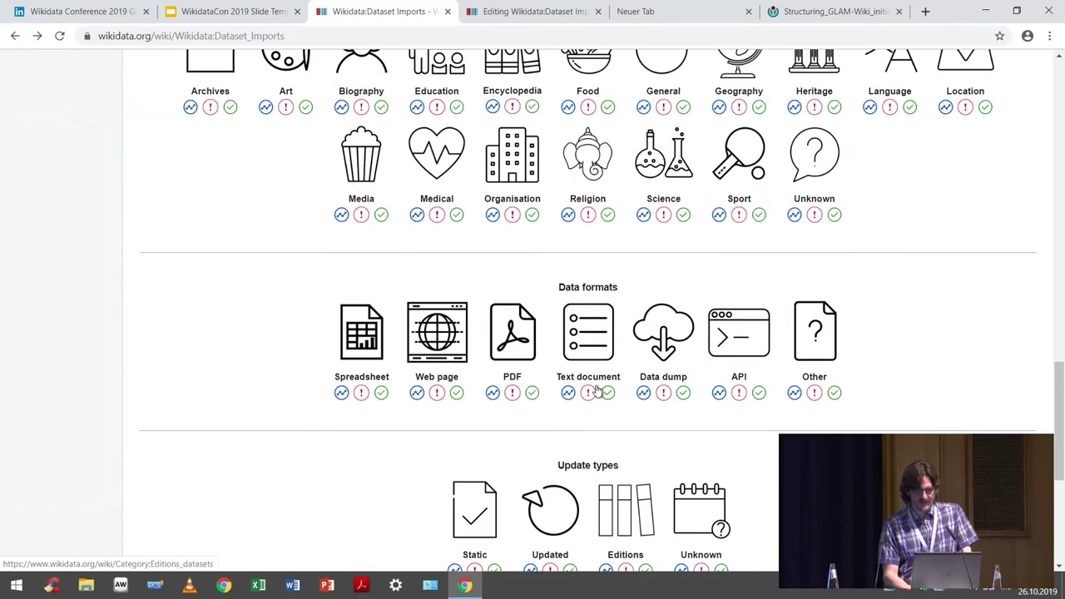
pyautogui.scroll(-3, 596, 391)
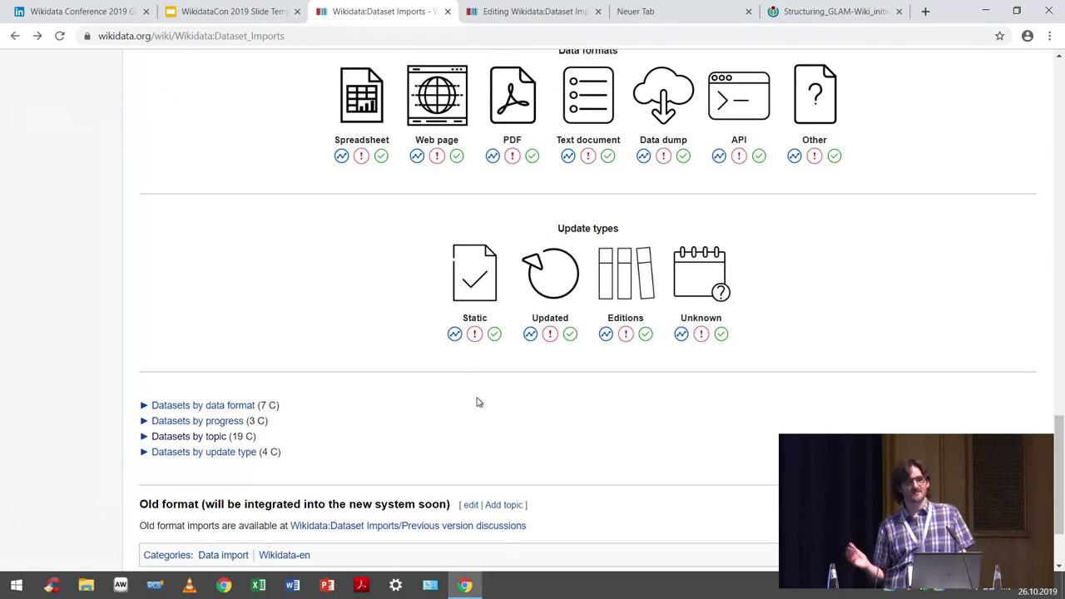
pyautogui.scroll(-2, 469, 428)
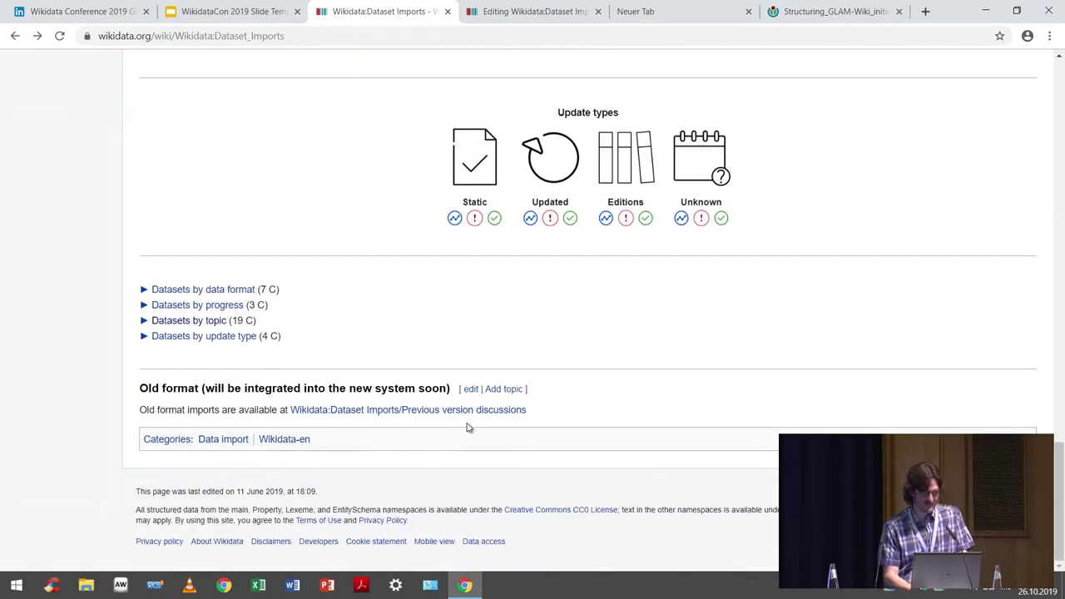
# Review the hub's instructions and the five stages of the import process, from identifying datasets to maintenance.
pyautogui.scroll(20, 466, 428)
pyautogui.scroll(2, 469, 430)
pyautogui.scroll(-5, 469, 430)
pyautogui.scroll(1, 468, 430)
pyautogui.scroll(-3, 469, 430)
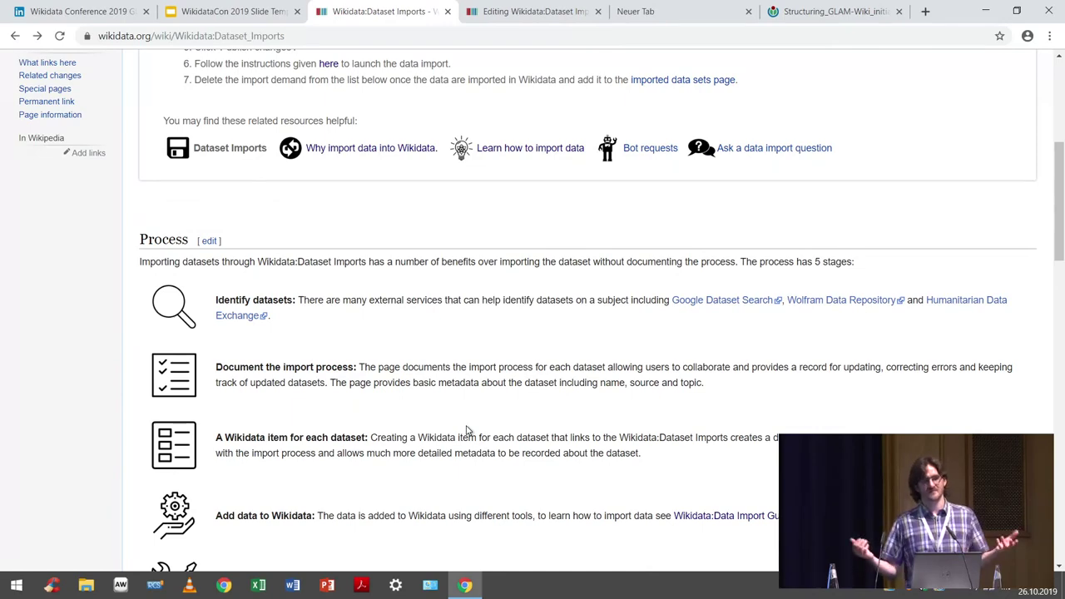
pyautogui.scroll(-7, 467, 430)
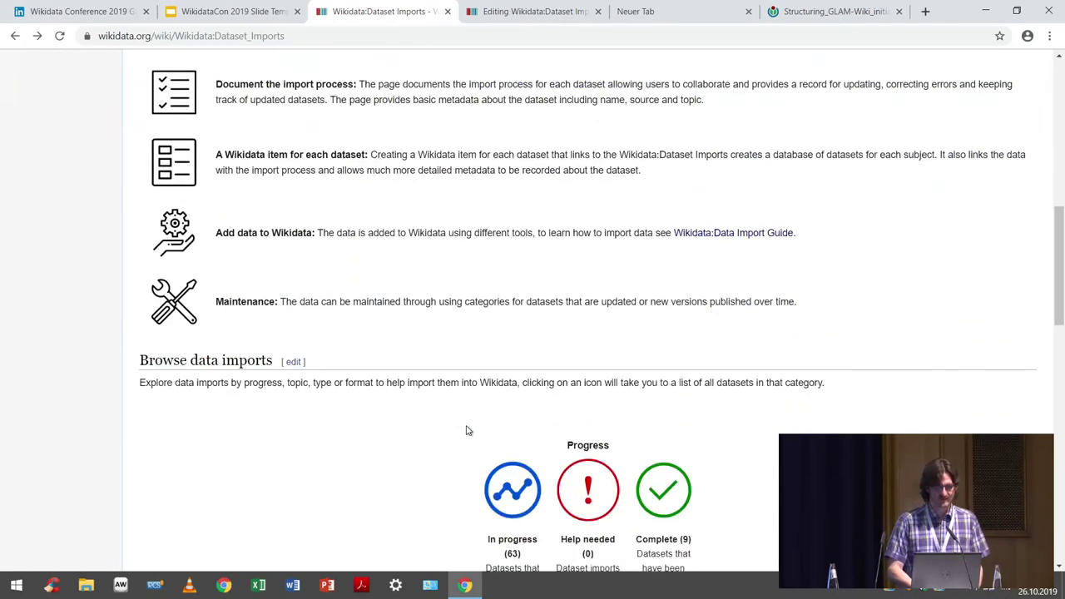
pyautogui.scroll(5, 467, 431)
pyautogui.scroll(1, 467, 431)
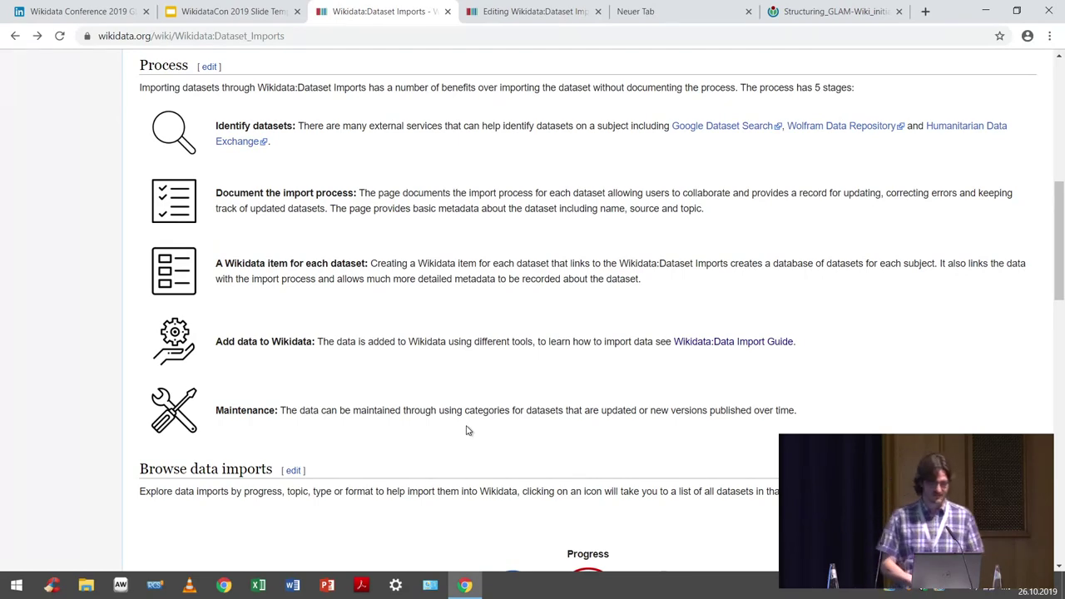
# Revisit the hub's data format and update type categories, and return to the instructions for starting a data import.
pyautogui.scroll(-13, 467, 431)
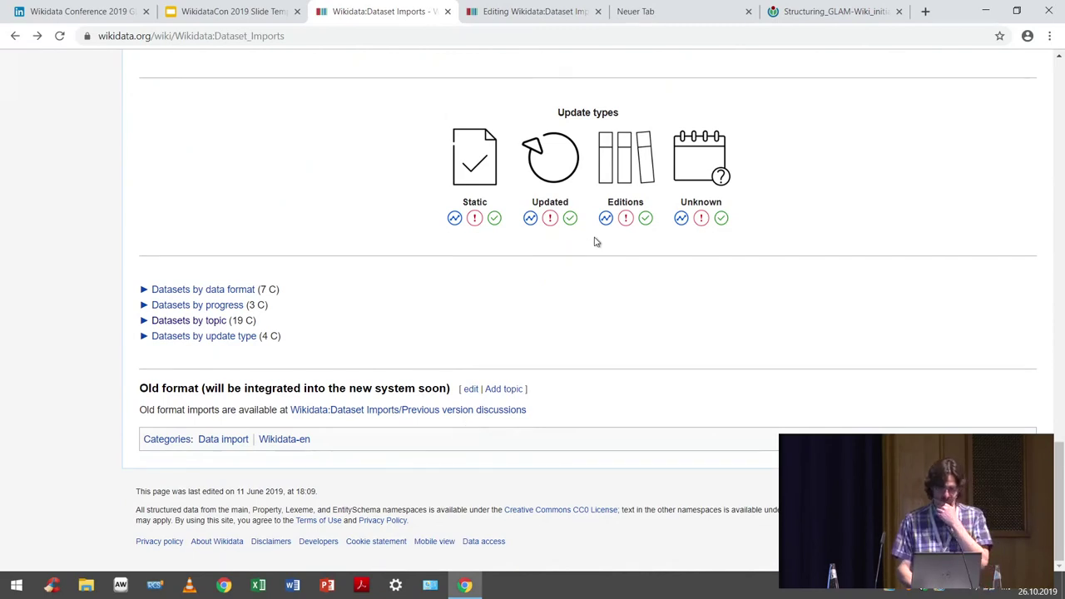
pyautogui.scroll(4, 590, 230)
pyautogui.scroll(-3, 588, 211)
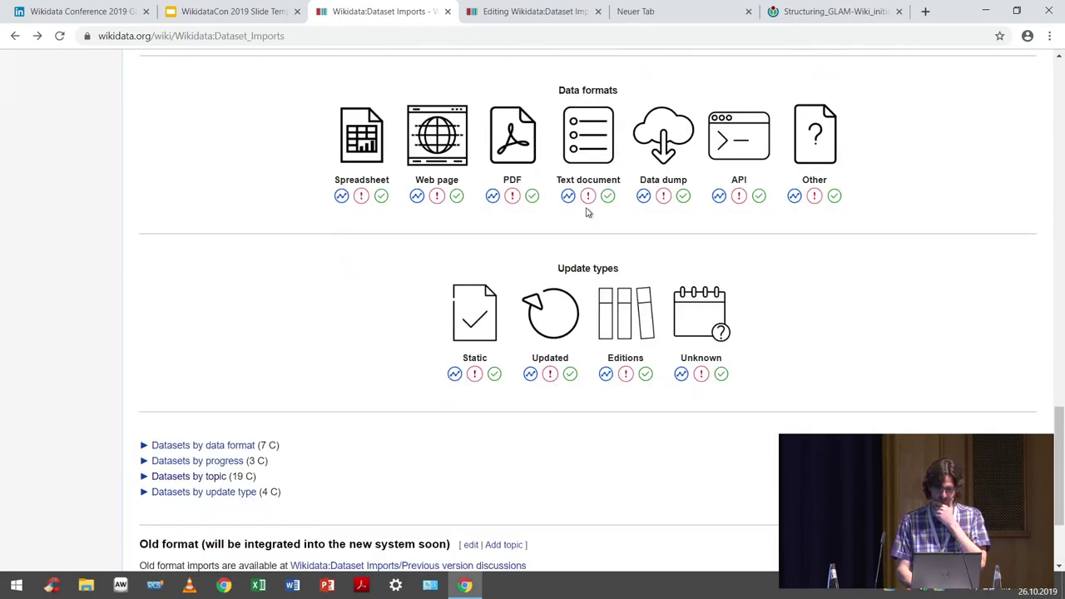
pyautogui.scroll(2, 586, 213)
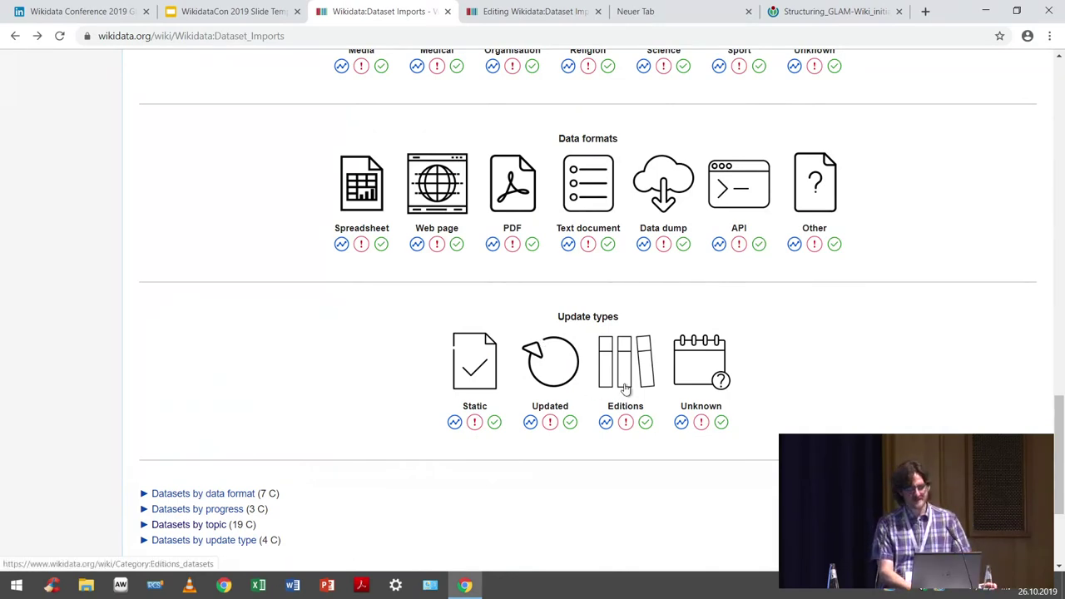
pyautogui.scroll(15, 516, 179)
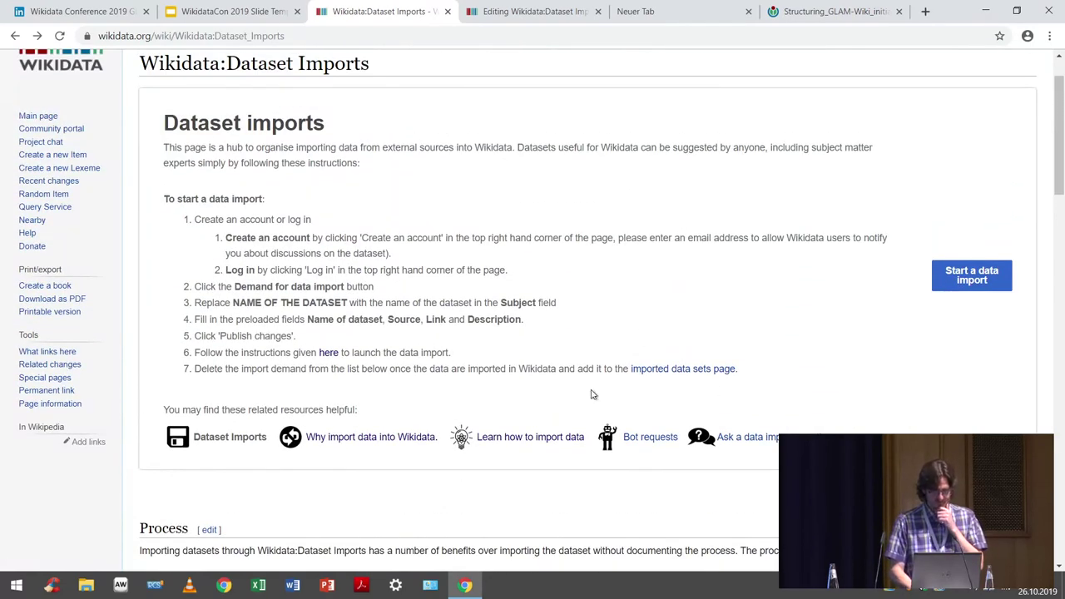
pyautogui.scroll(-3, 593, 393)
# Switch to the open out-of-school children import page, leave editing and open its reading view.
pyautogui.click(575, 10)
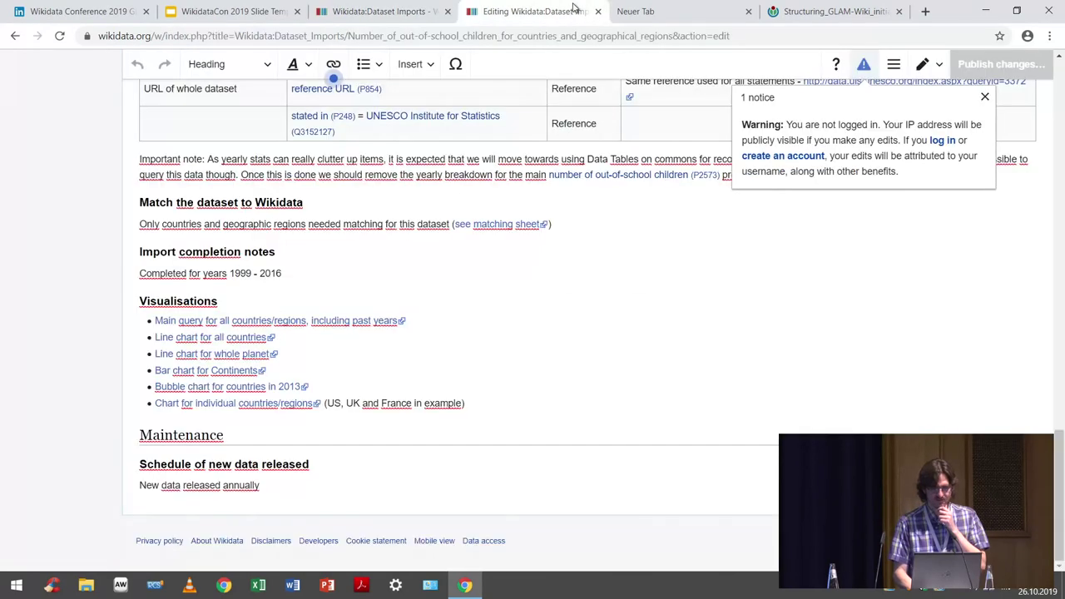
pyautogui.click(17, 36)
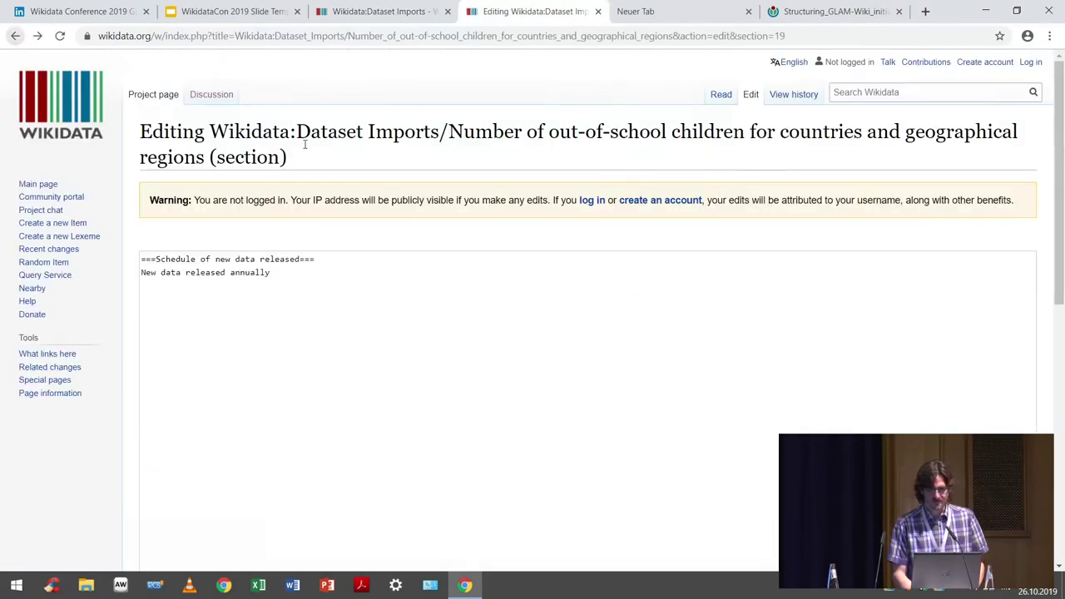
pyautogui.click(688, 95)
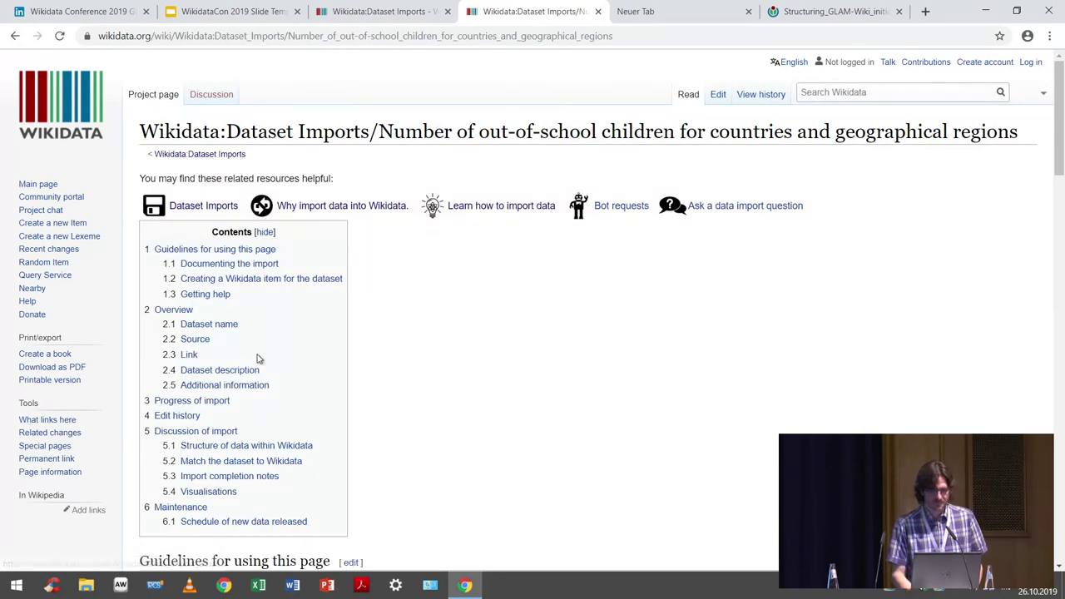
# Read through the import page's guidelines, overview and dataset description down to the Progress of import and Edit history tables.
pyautogui.scroll(-6, 370, 364)
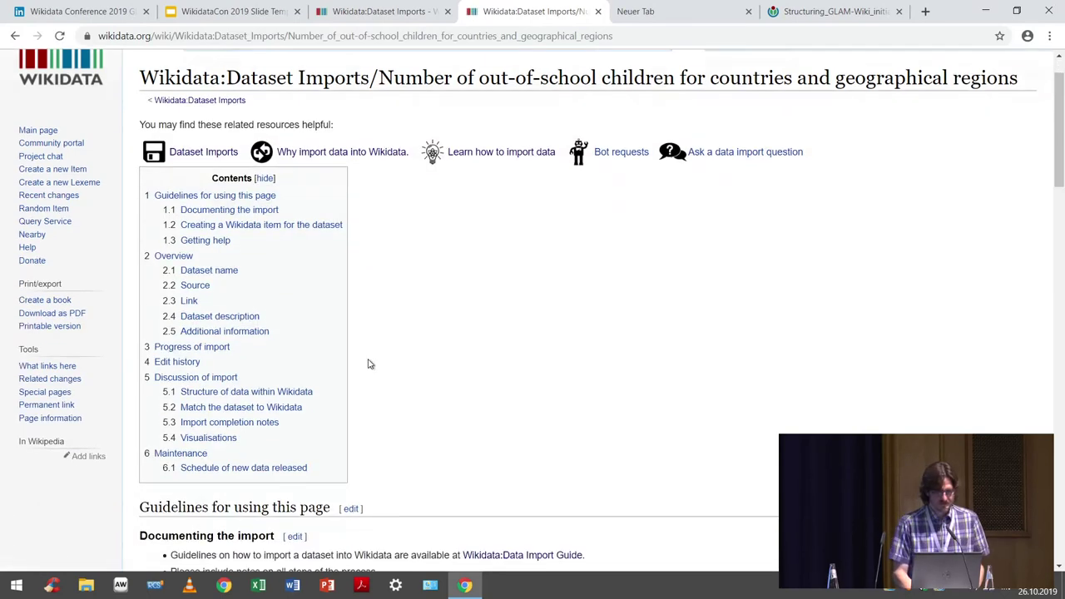
pyautogui.scroll(-4, 371, 364)
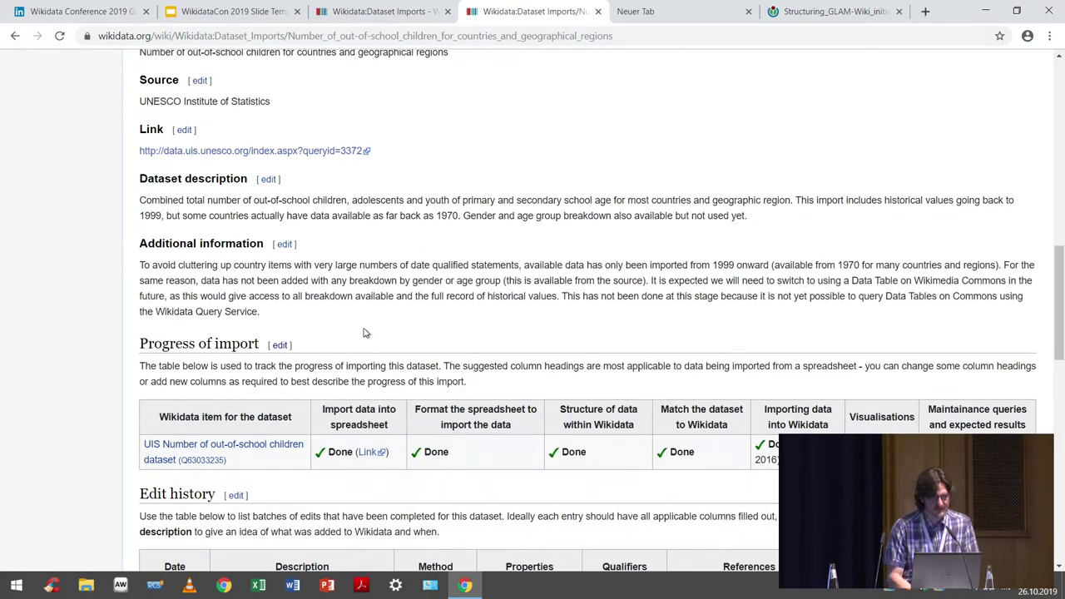
pyautogui.scroll(-1, 215, 291)
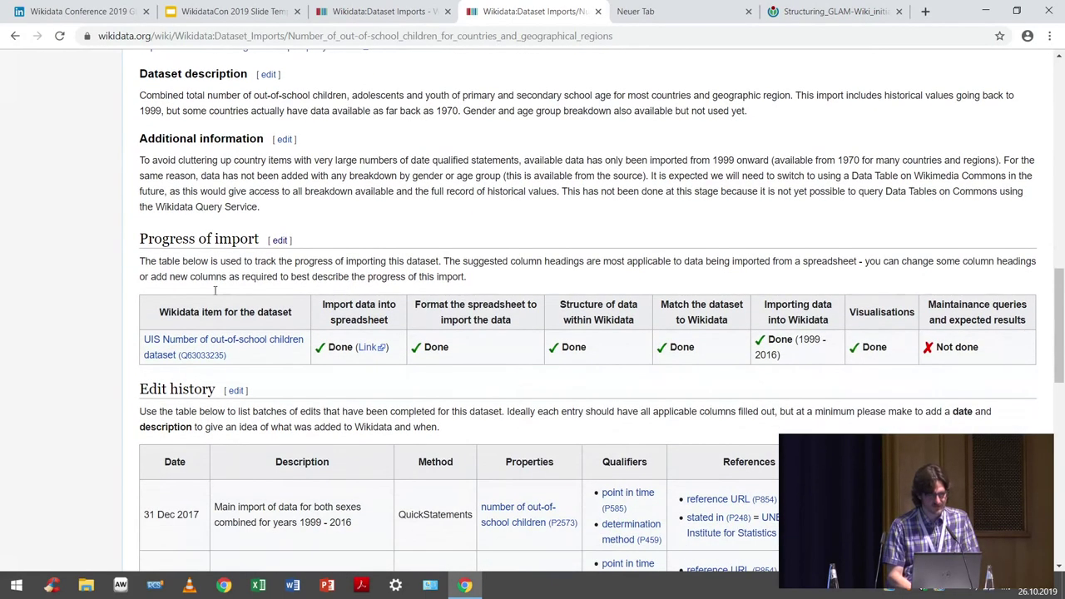
pyautogui.scroll(1, 215, 292)
pyautogui.scroll(5, 215, 293)
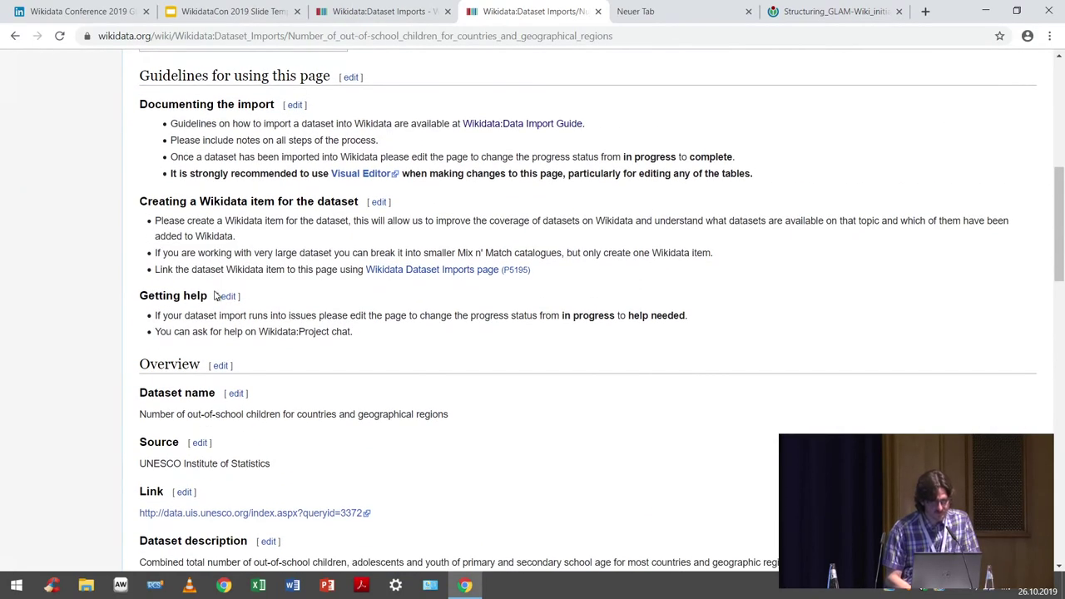
pyautogui.scroll(-3, 430, 211)
pyautogui.scroll(-2, 430, 211)
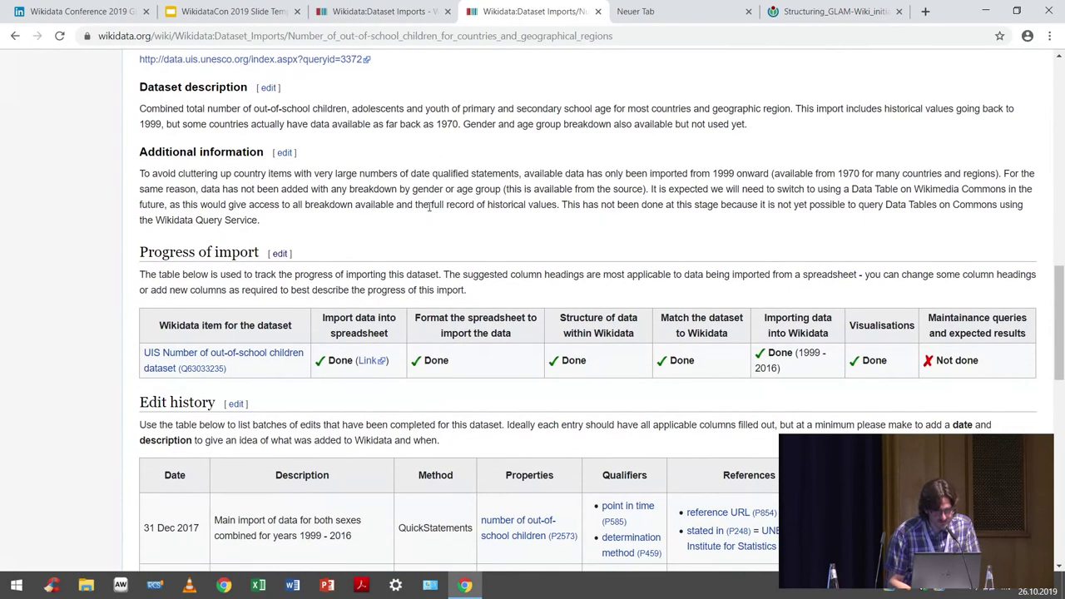
# Open the UIS Number of out-of-school children dataset item from the progress table and examine its statements, including Wikidata Dataset Imports page.
pyautogui.click(242, 358)
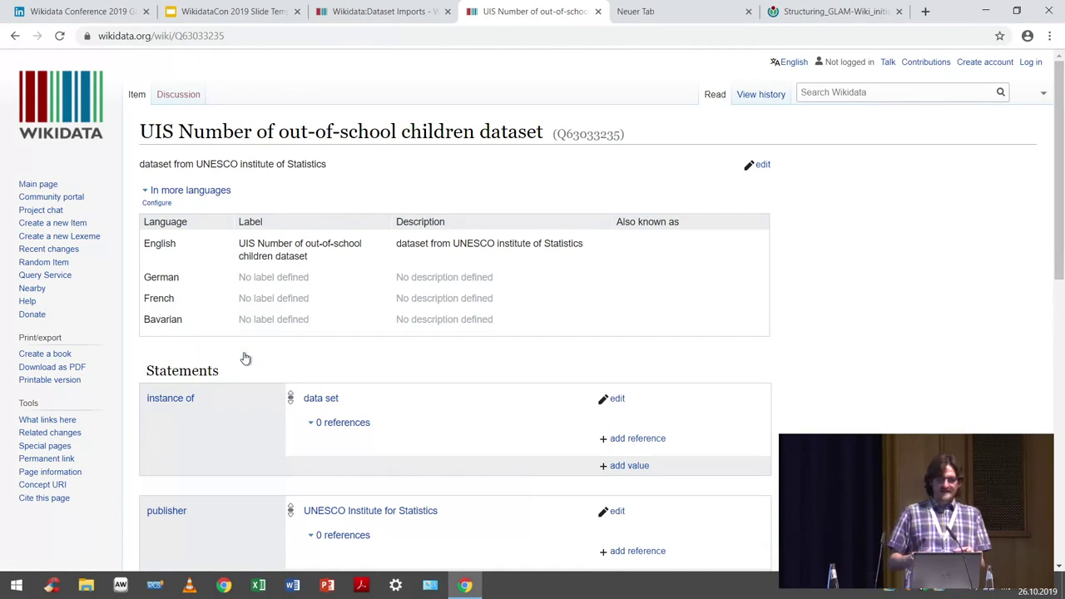
pyautogui.scroll(-2, 245, 358)
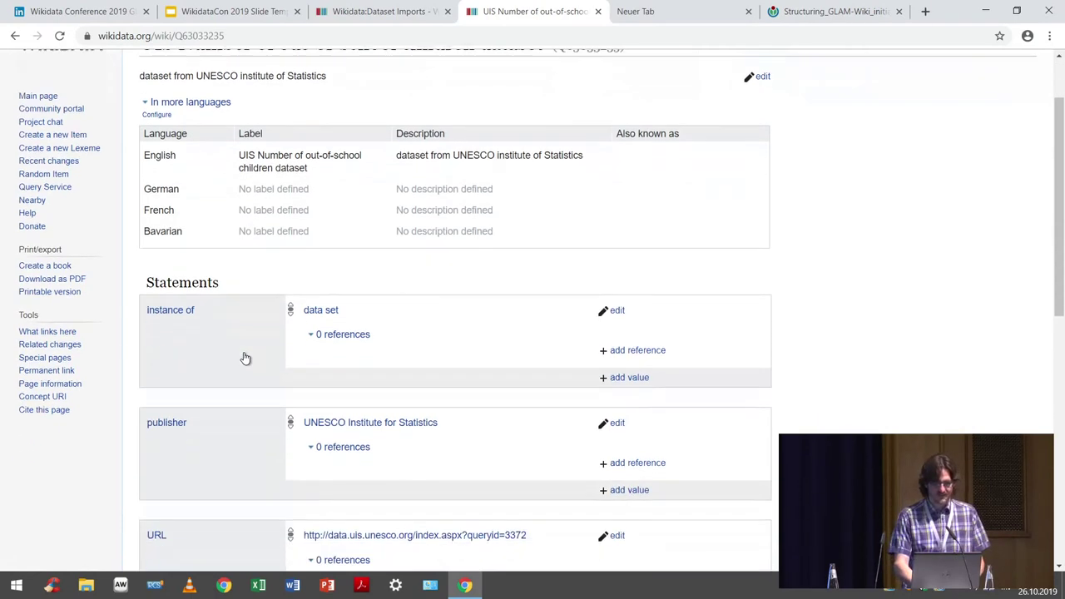
pyautogui.scroll(-1, 245, 358)
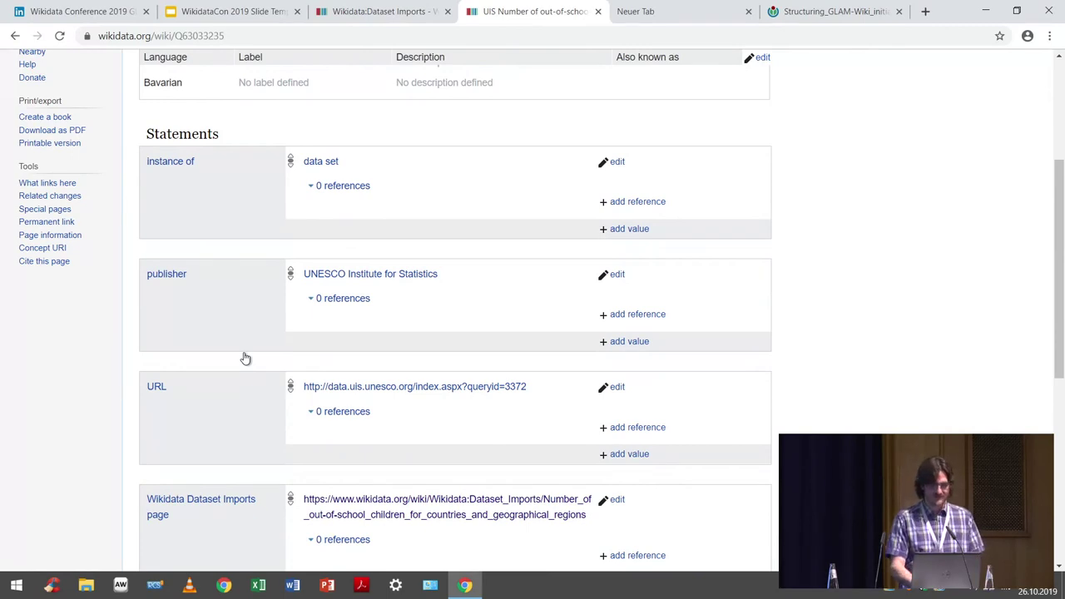
pyautogui.scroll(-3, 245, 358)
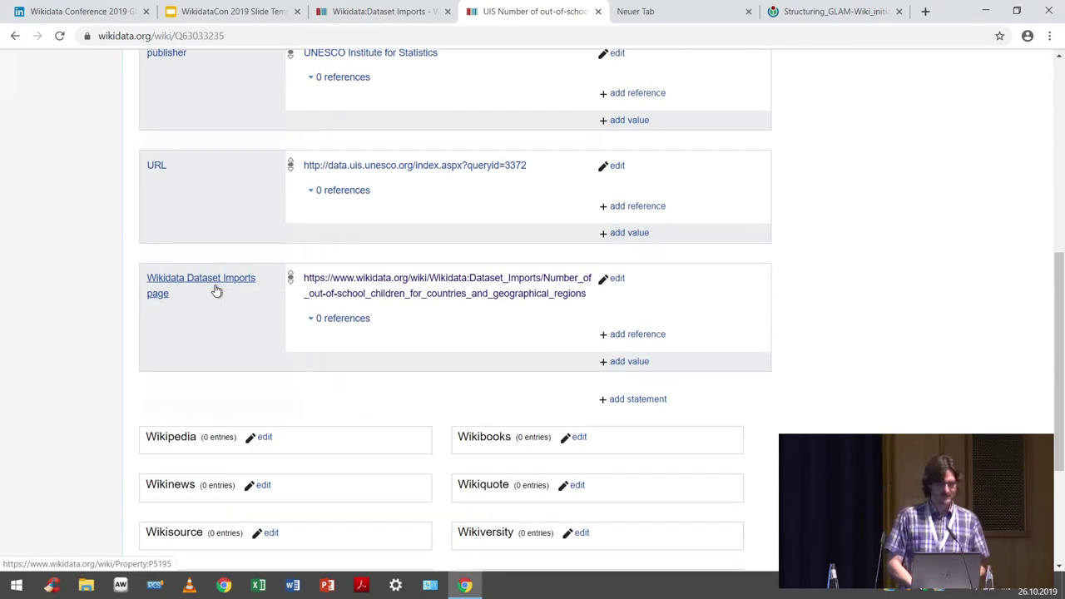
pyautogui.scroll(-3, 215, 290)
pyautogui.scroll(5, 215, 289)
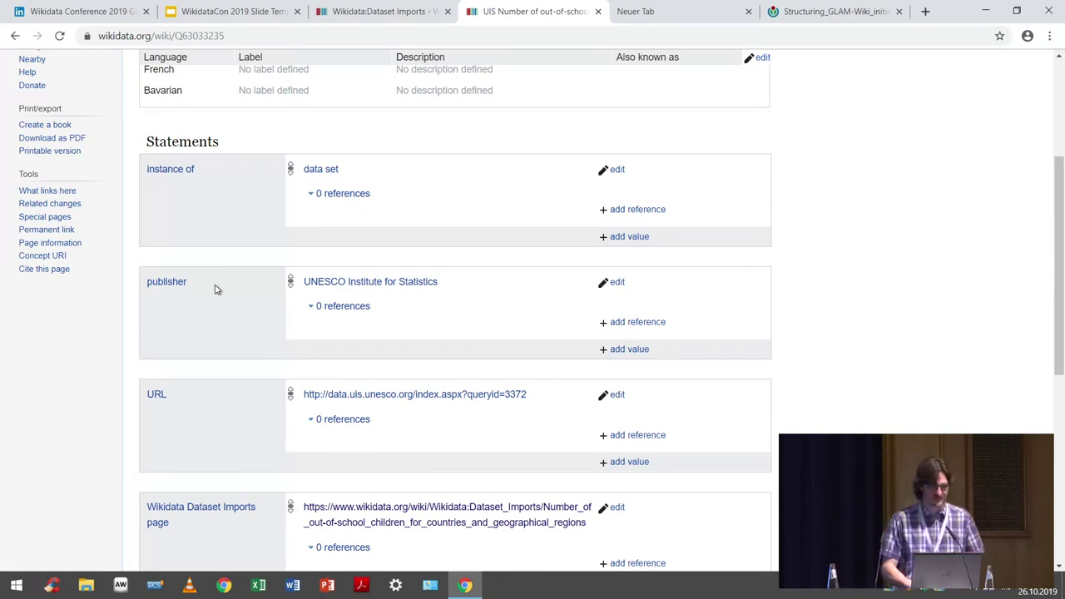
pyautogui.scroll(-5, 215, 289)
pyautogui.scroll(2, 218, 289)
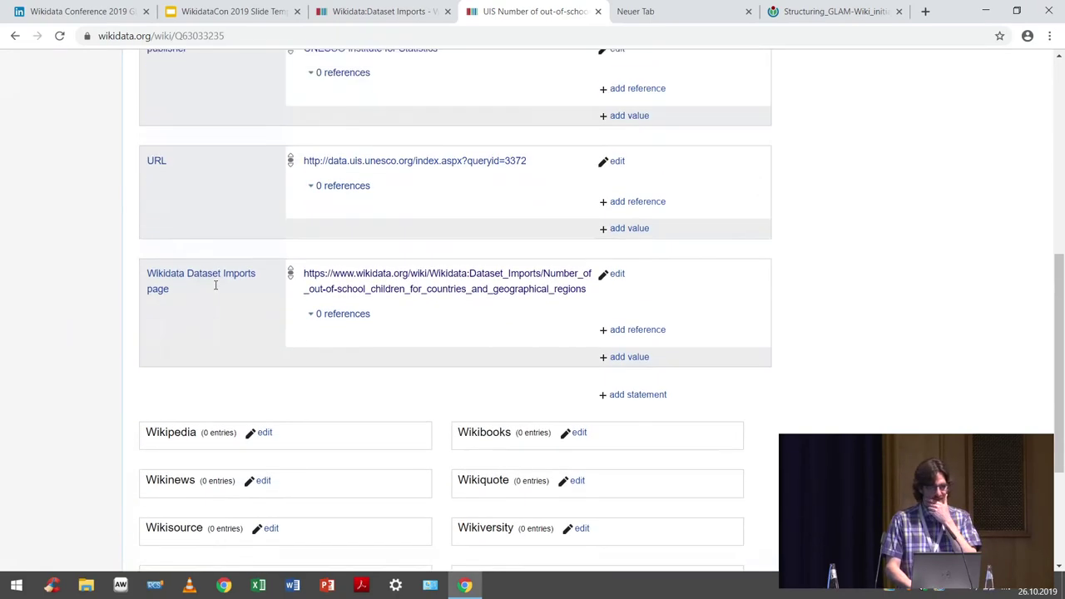
pyautogui.scroll(5, 215, 286)
# Switch to the WikidataCon 2019 presentation in Google Slides and resume the full-screen slideshow from the DEMO TIME slide.
pyautogui.click(360, 9)
pyautogui.click(229, 11)
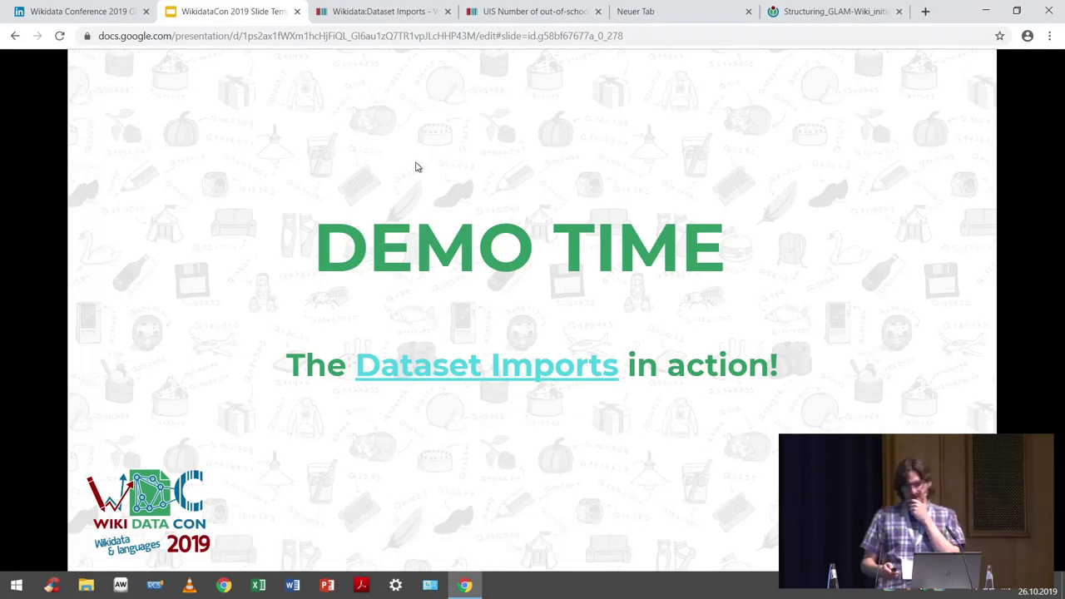
pyautogui.press('Right')
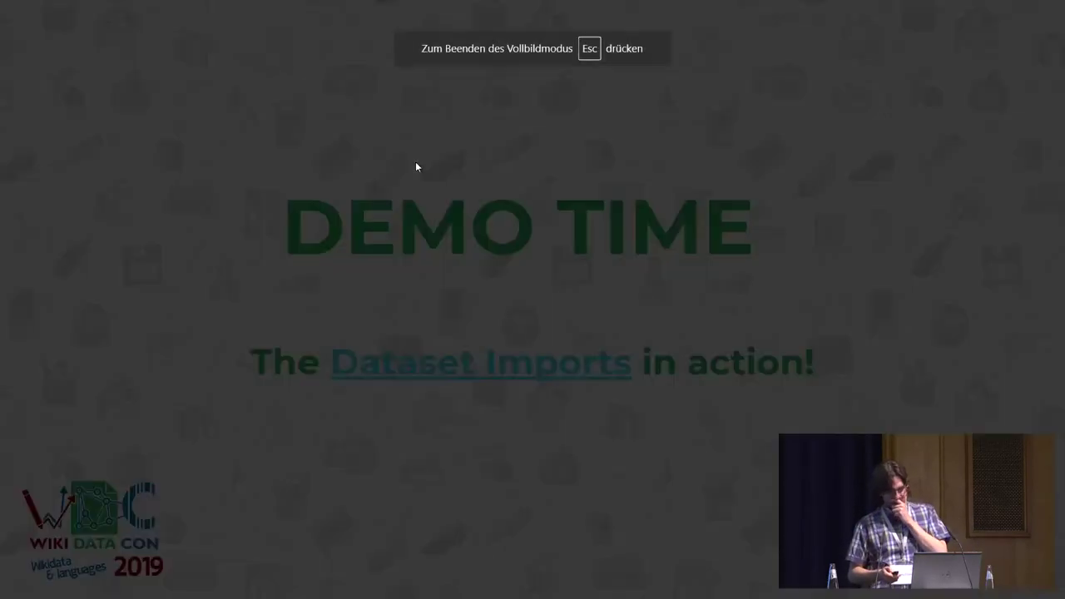